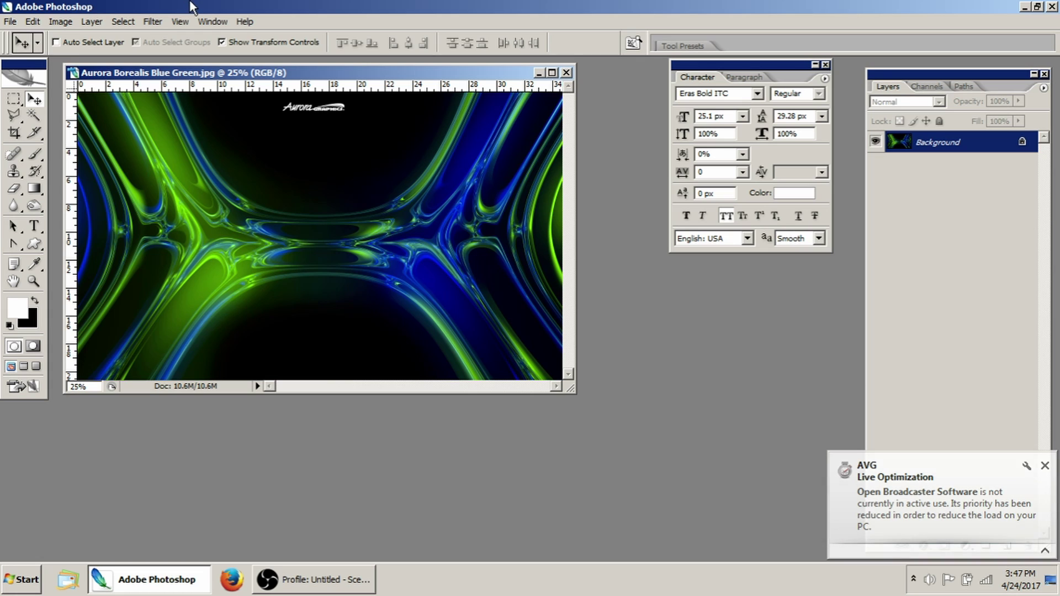
Step: Position the image window, then choose Adobe RGB (1998) as the Color Settings RGB working space
{"action": "left_click_drag", "start_coordinate": [194, 71], "coordinate": [195, 82]}
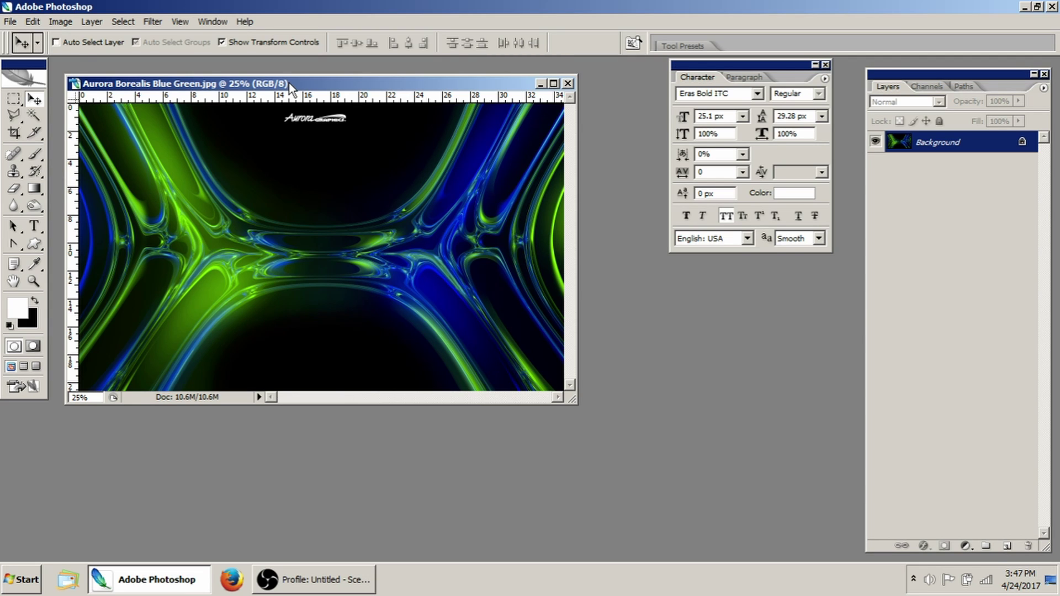
{"action": "left_click_drag", "start_coordinate": [290, 83], "coordinate": [297, 85]}
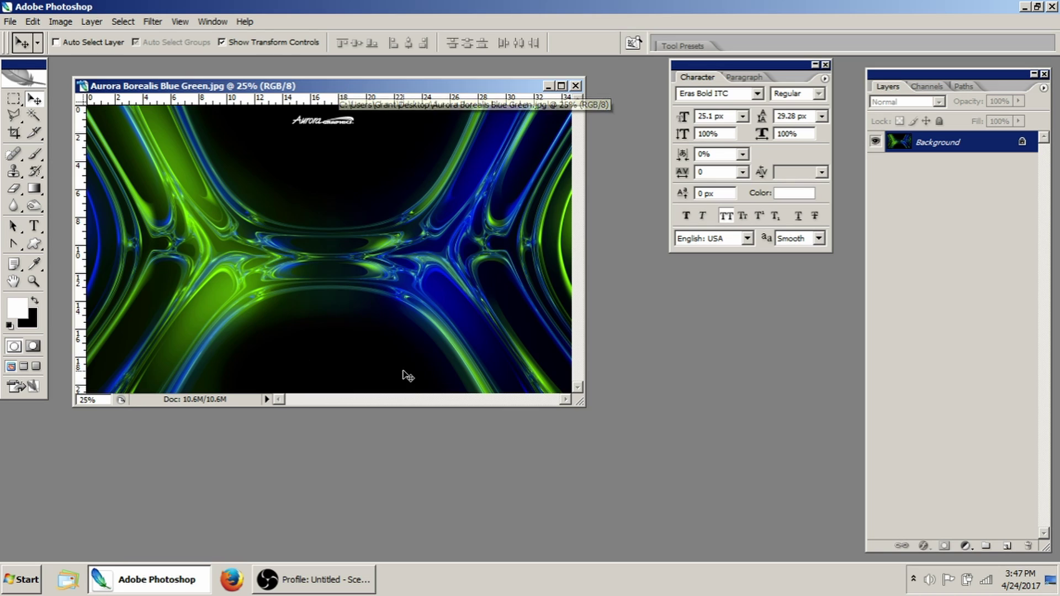
{"action": "left_click_drag", "start_coordinate": [150, 93], "coordinate": [162, 95]}
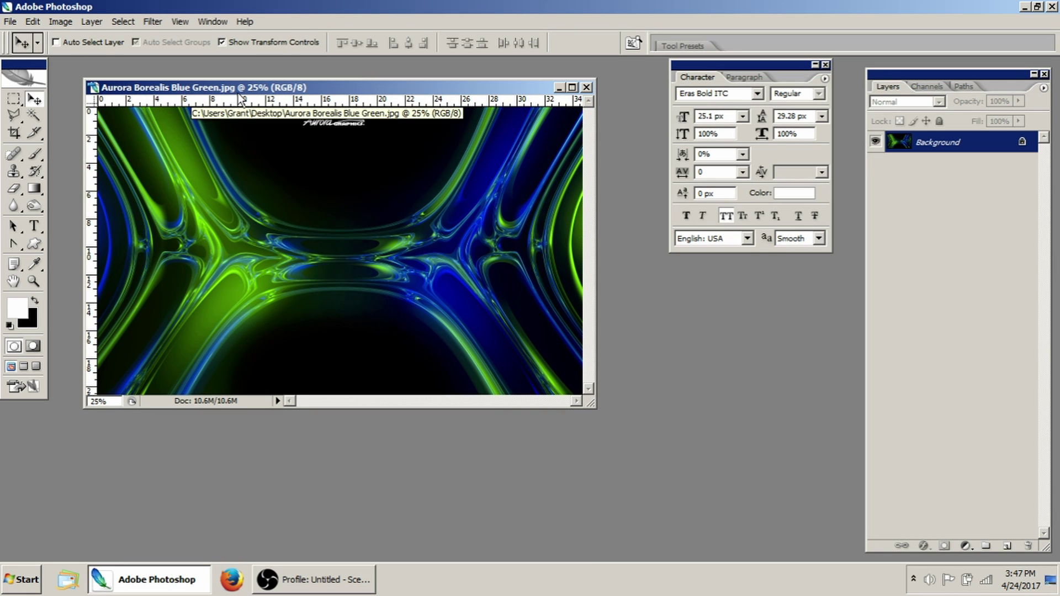
{"action": "left_click_drag", "start_coordinate": [252, 92], "coordinate": [252, 84]}
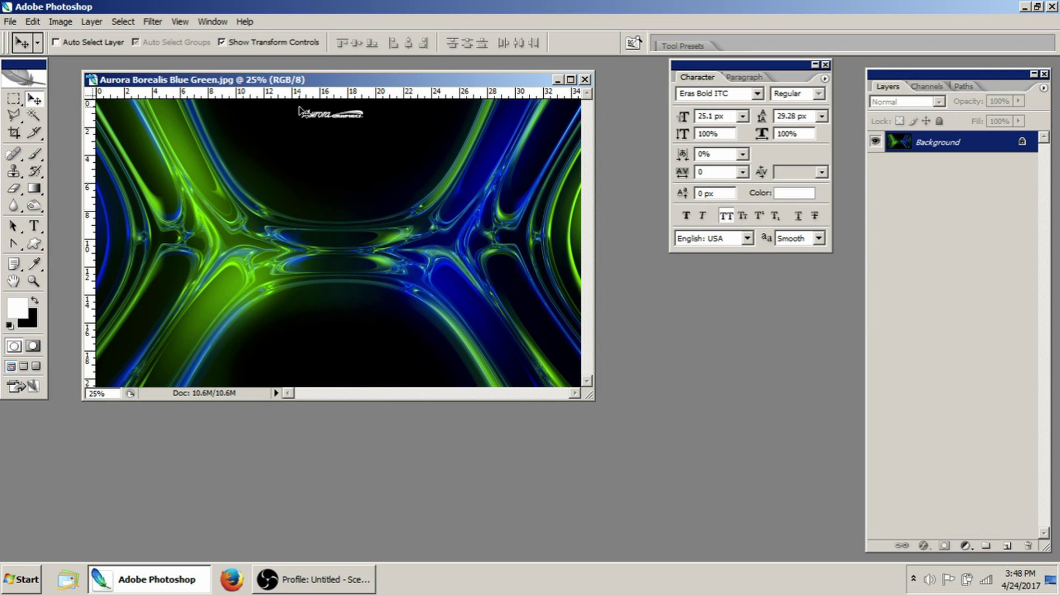
{"action": "left_click", "coordinate": [30, 23]}
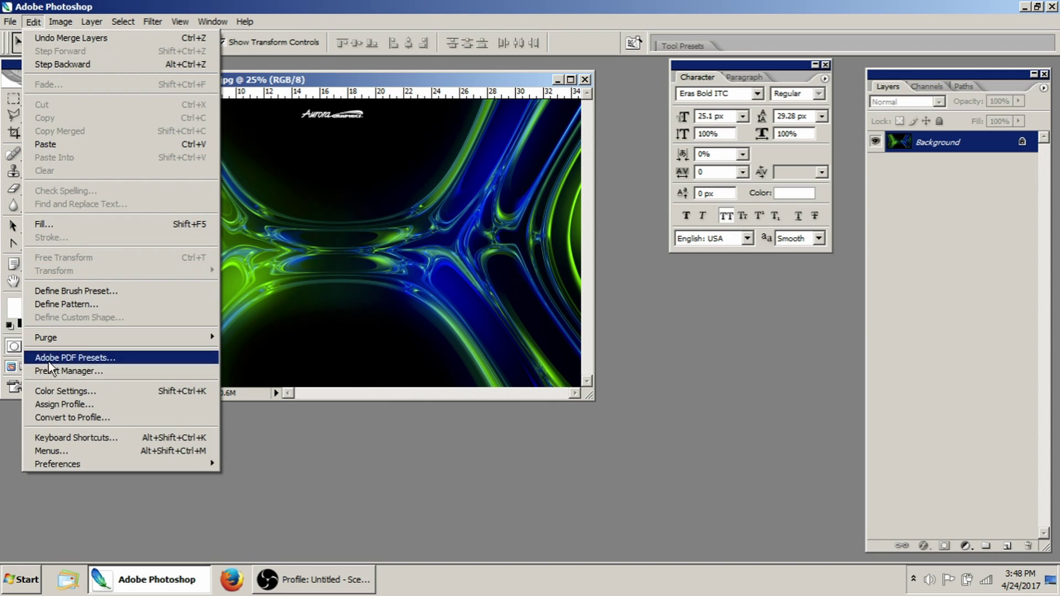
{"action": "left_click", "coordinate": [68, 391]}
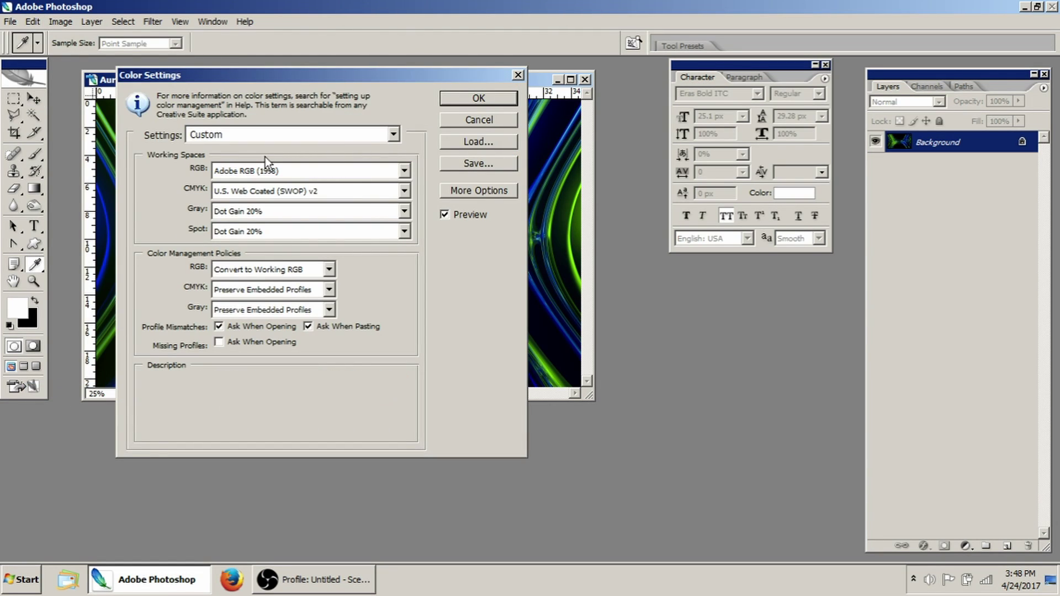
{"action": "left_click", "coordinate": [403, 171]}
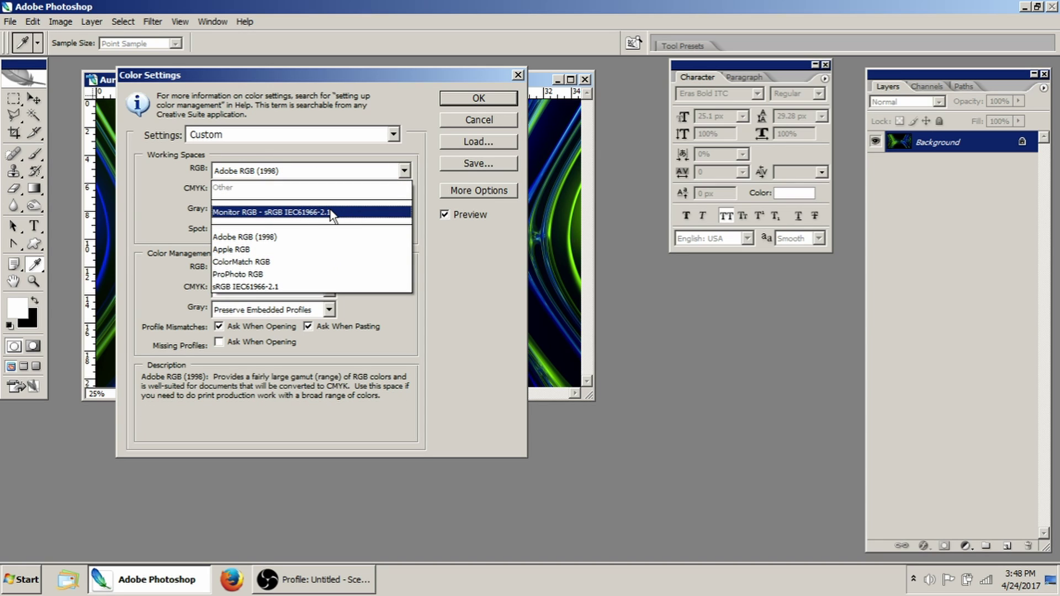
{"action": "left_click", "coordinate": [325, 237]}
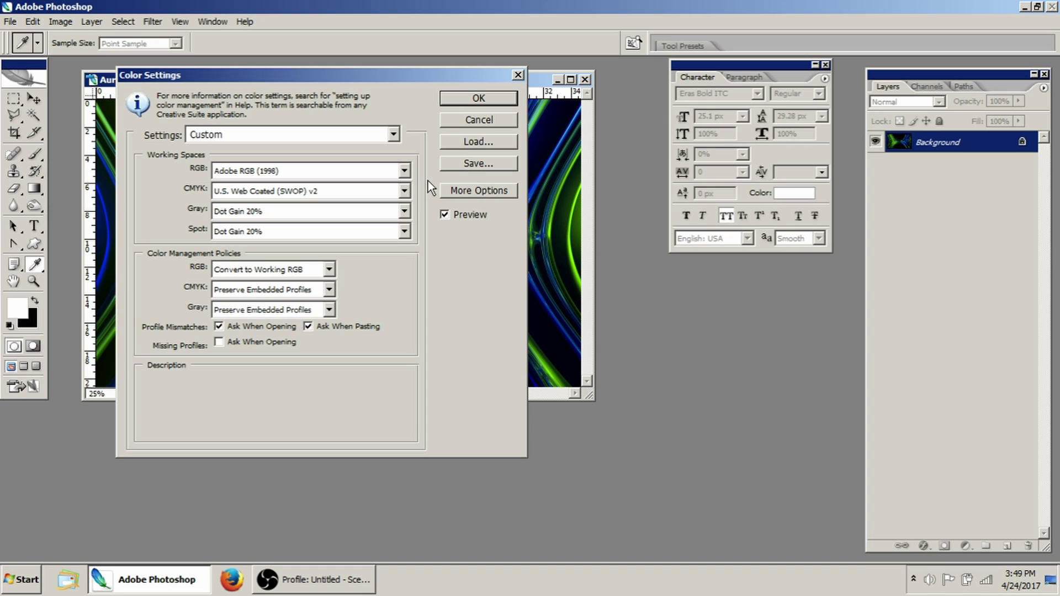
{"action": "left_click_drag", "start_coordinate": [412, 80], "coordinate": [430, 143]}
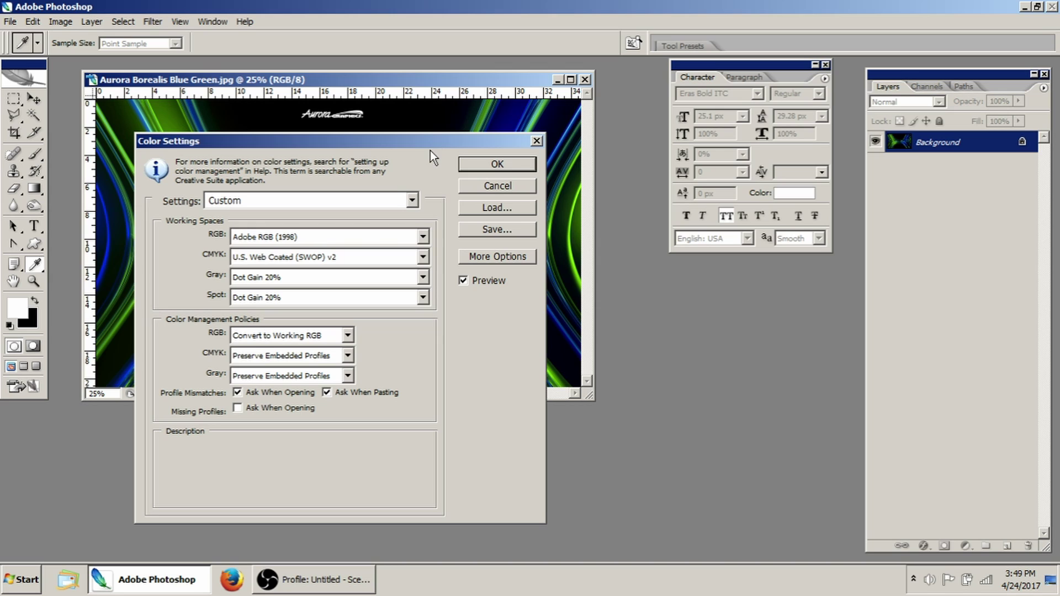
Step: Change the RGB color management policy to Convert to Working RGB
{"action": "left_click_drag", "start_coordinate": [435, 148], "coordinate": [433, 137]}
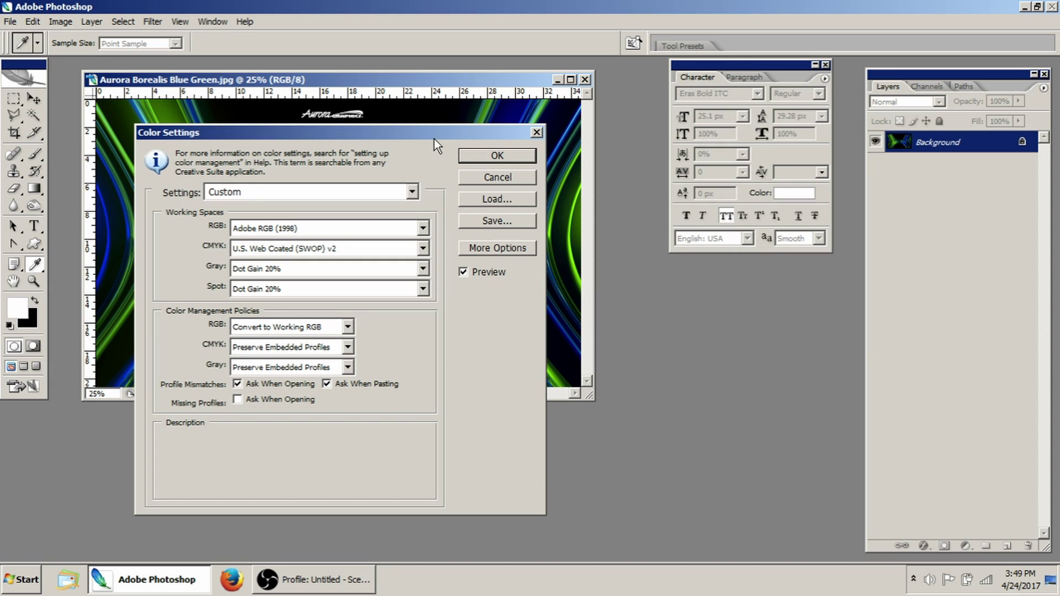
{"action": "left_click_drag", "start_coordinate": [434, 138], "coordinate": [427, 134]}
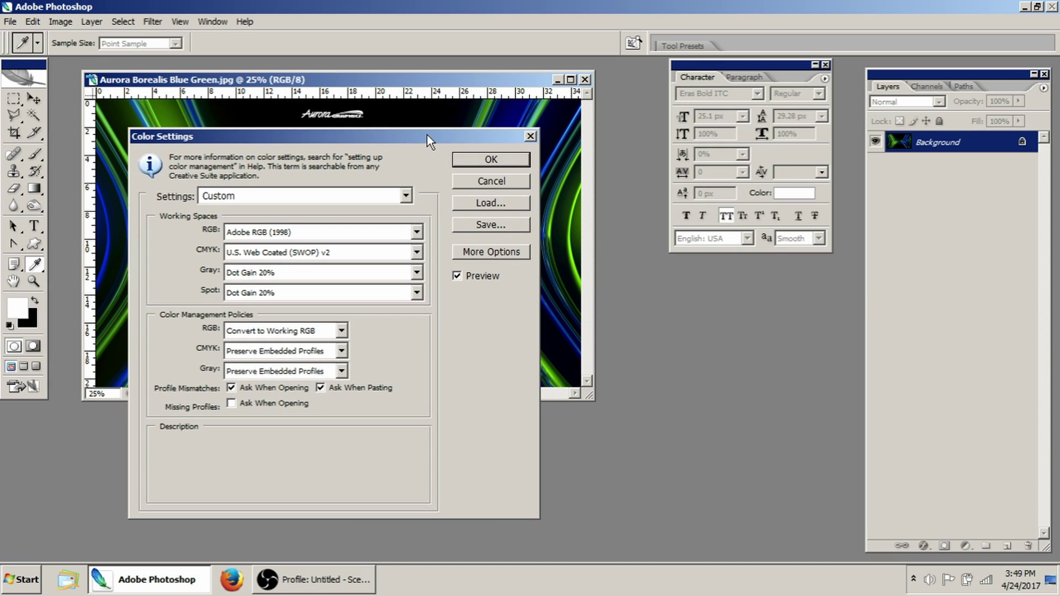
{"action": "mouse_move", "coordinate": [372, 225]}
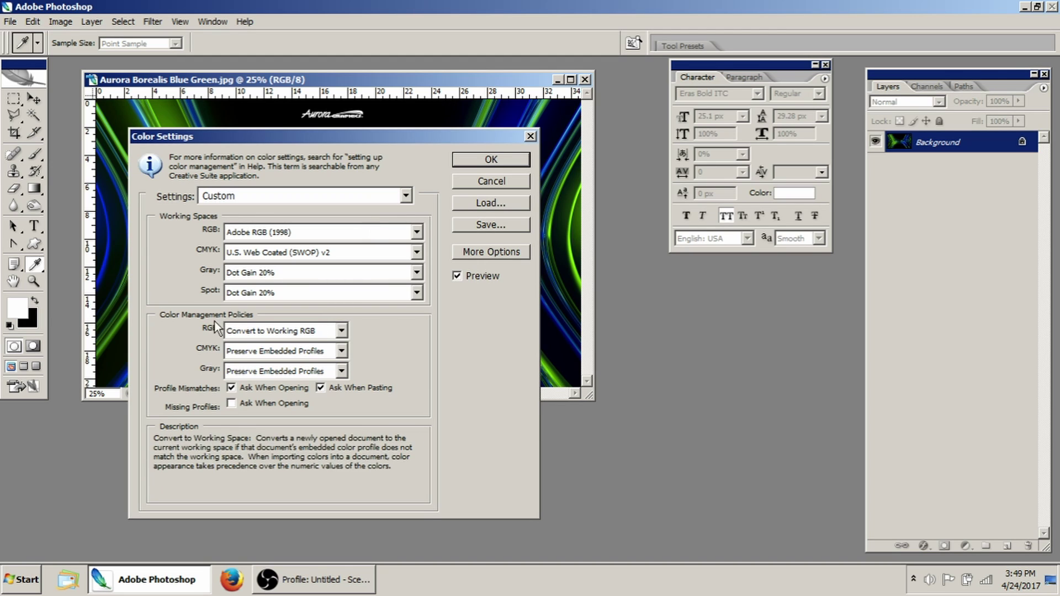
{"action": "mouse_move", "coordinate": [191, 317]}
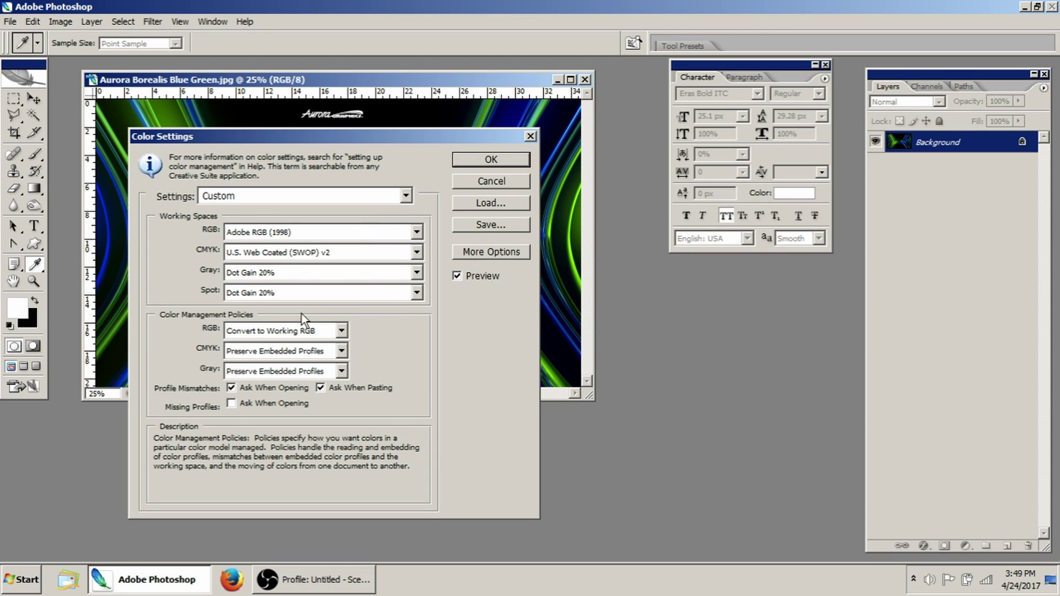
{"action": "left_click", "coordinate": [343, 332]}
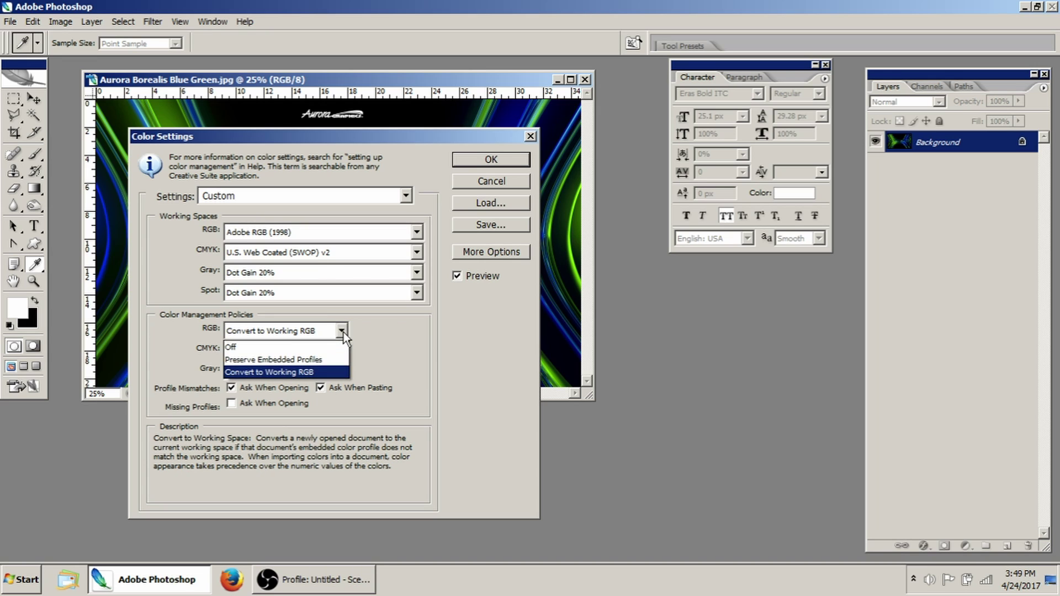
{"action": "left_click", "coordinate": [320, 371]}
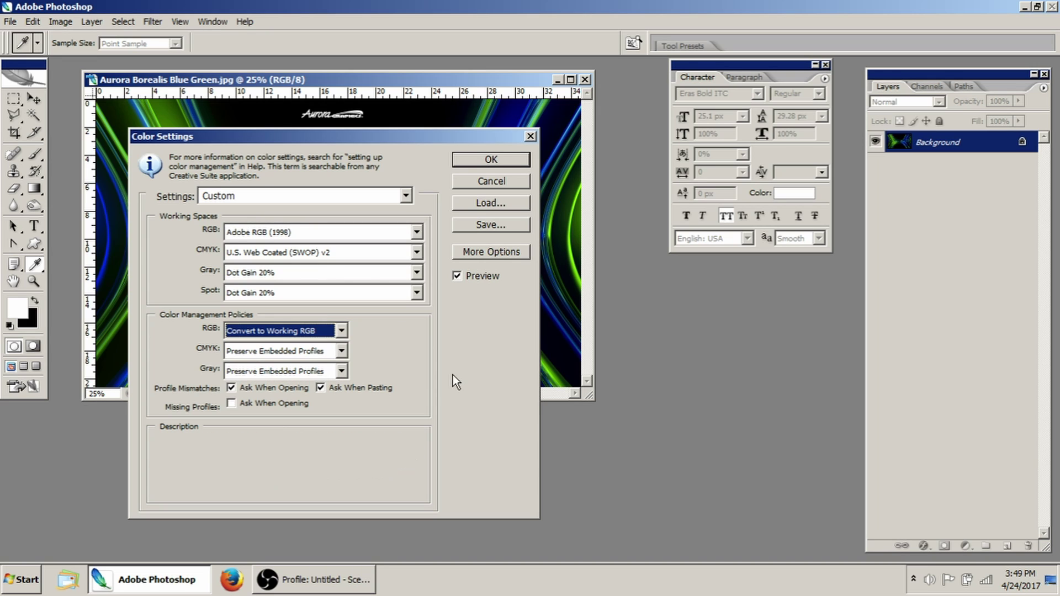
{"action": "mouse_move", "coordinate": [343, 354]}
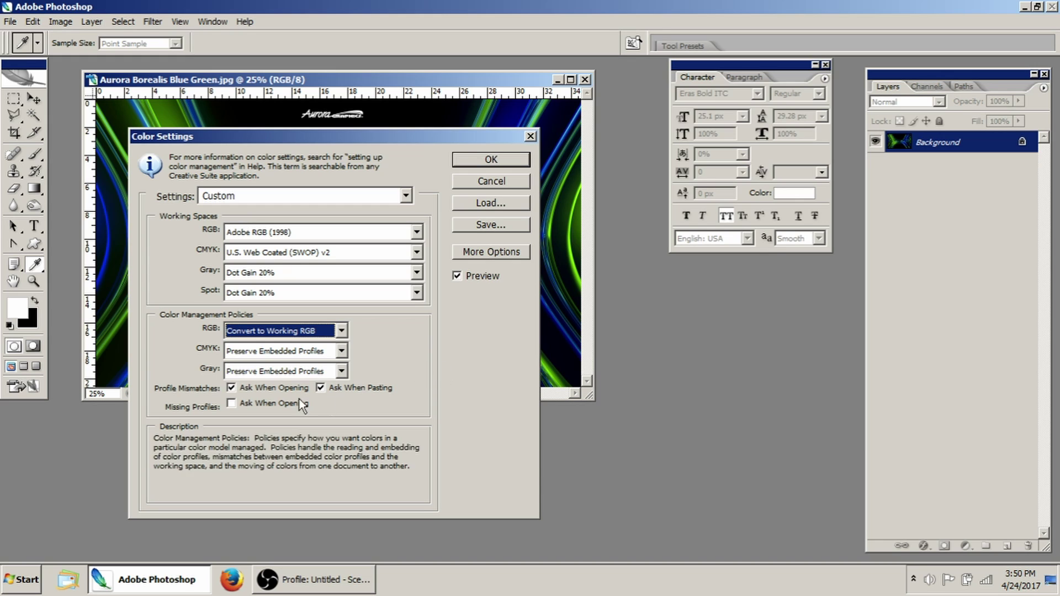
{"action": "mouse_move", "coordinate": [182, 389]}
{"action": "mouse_move", "coordinate": [264, 391]}
{"action": "mouse_move", "coordinate": [356, 386]}
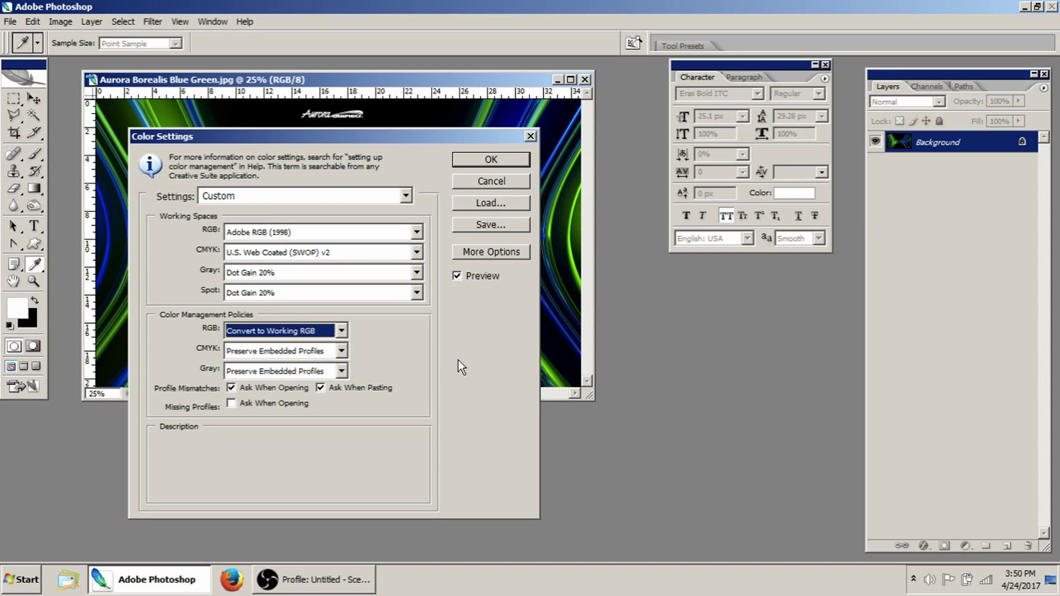
Step: Confirm the Color Settings with OK and open Edit > Preferences > General
{"action": "left_click", "coordinate": [492, 160]}
{"action": "key", "text": "v"}
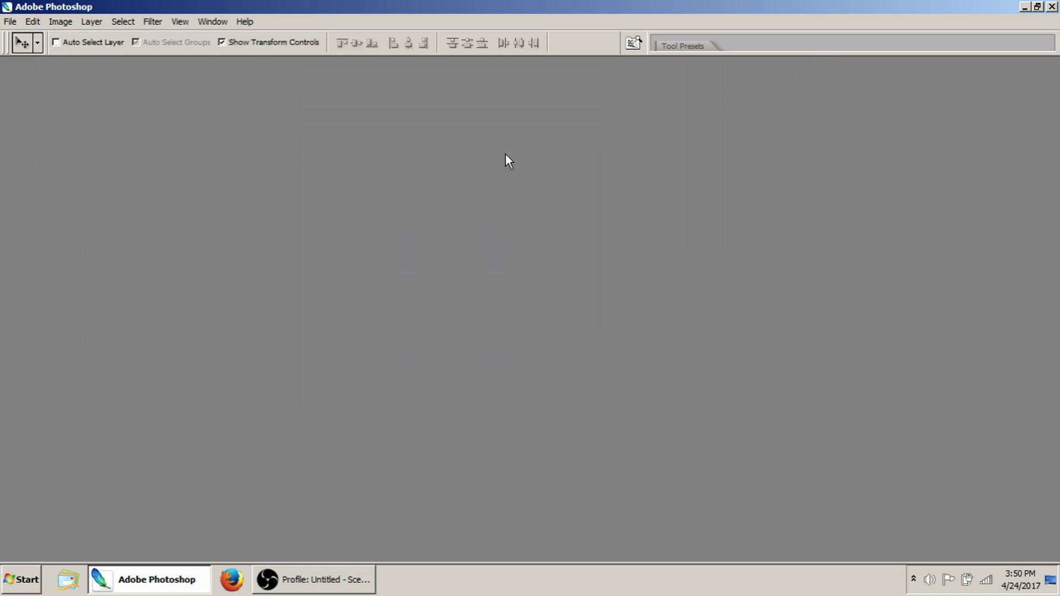
{"action": "left_click", "coordinate": [31, 20]}
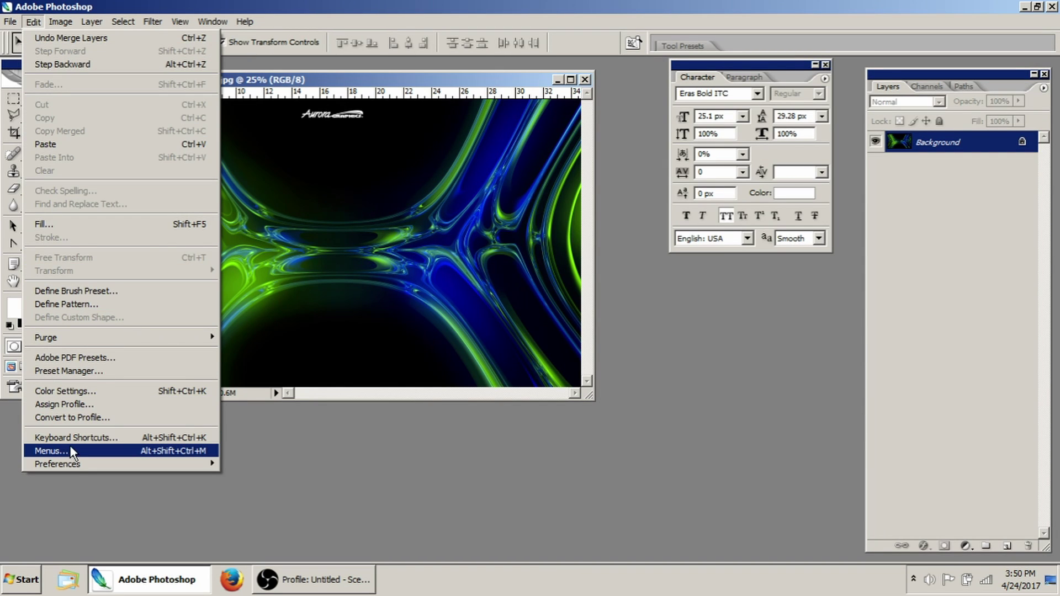
{"action": "mouse_move", "coordinate": [73, 464]}
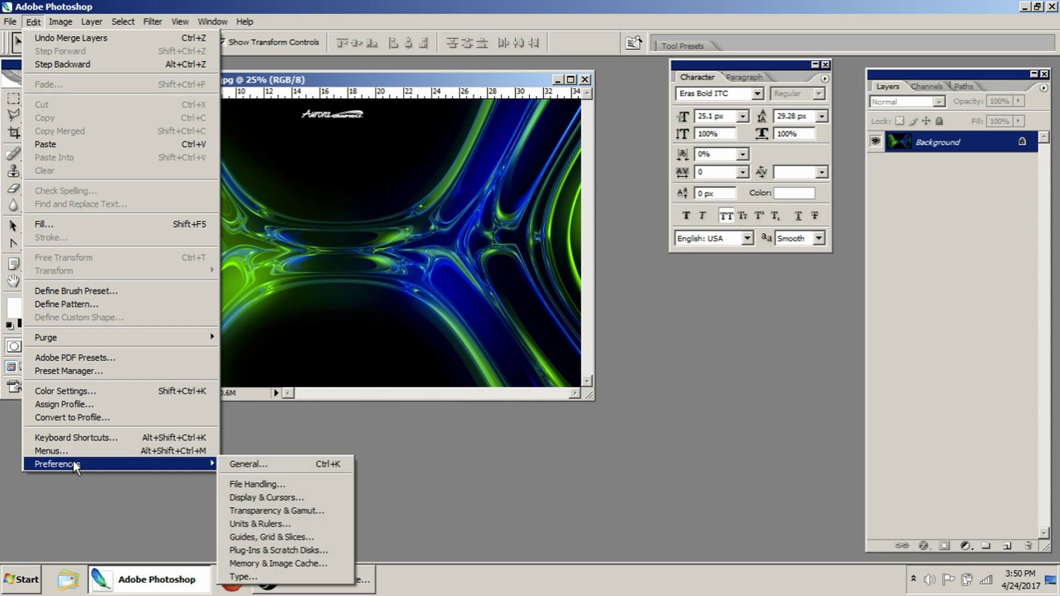
{"action": "left_click", "coordinate": [269, 464]}
Step: Set Image Interpolation to Bicubic Sharper on the General preferences page
{"action": "left_click", "coordinate": [309, 109]}
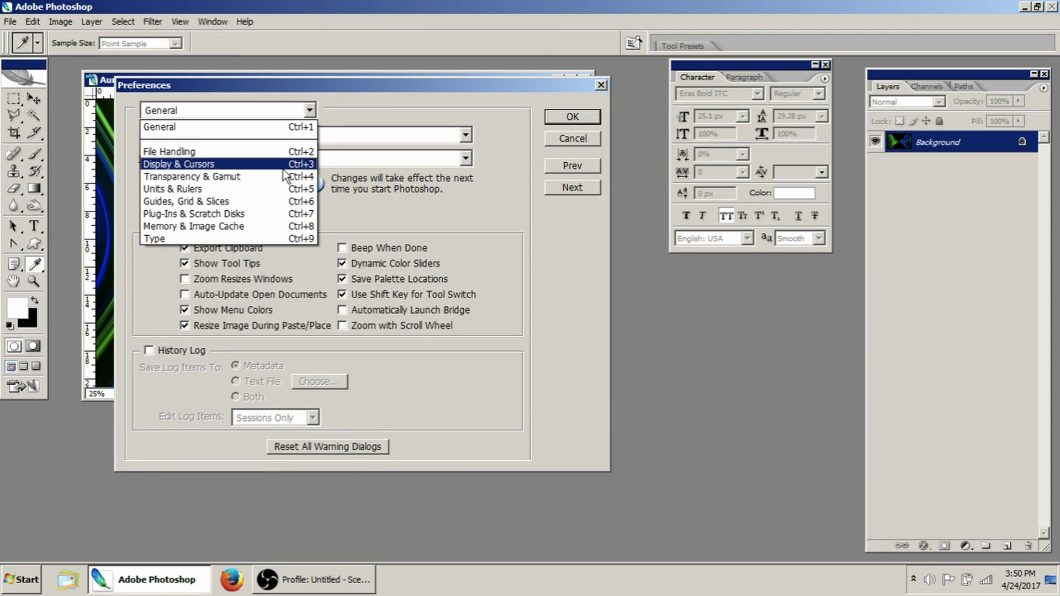
{"action": "left_click", "coordinate": [310, 107]}
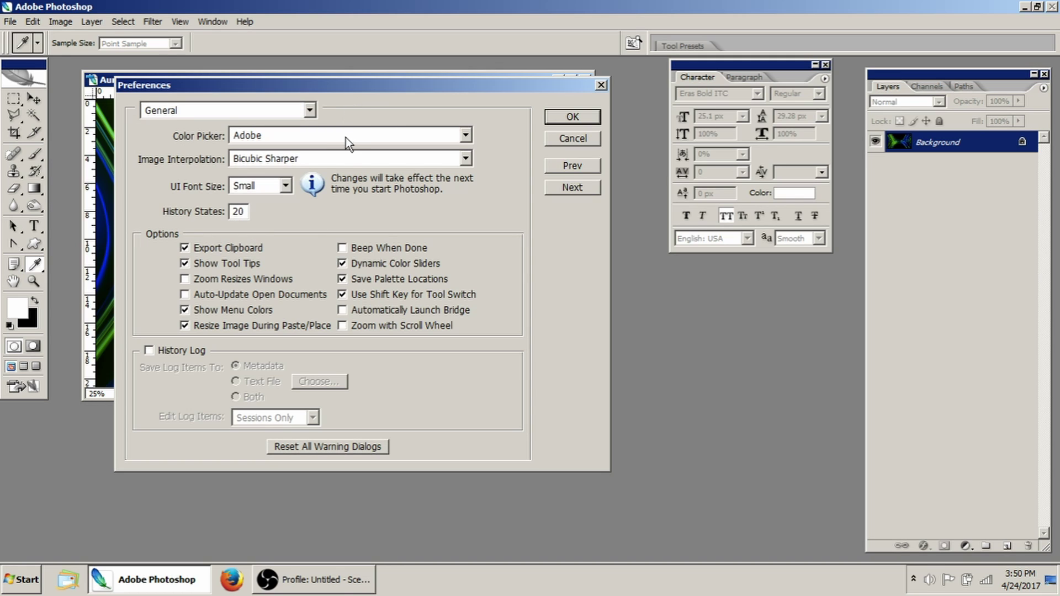
{"action": "left_click", "coordinate": [465, 159]}
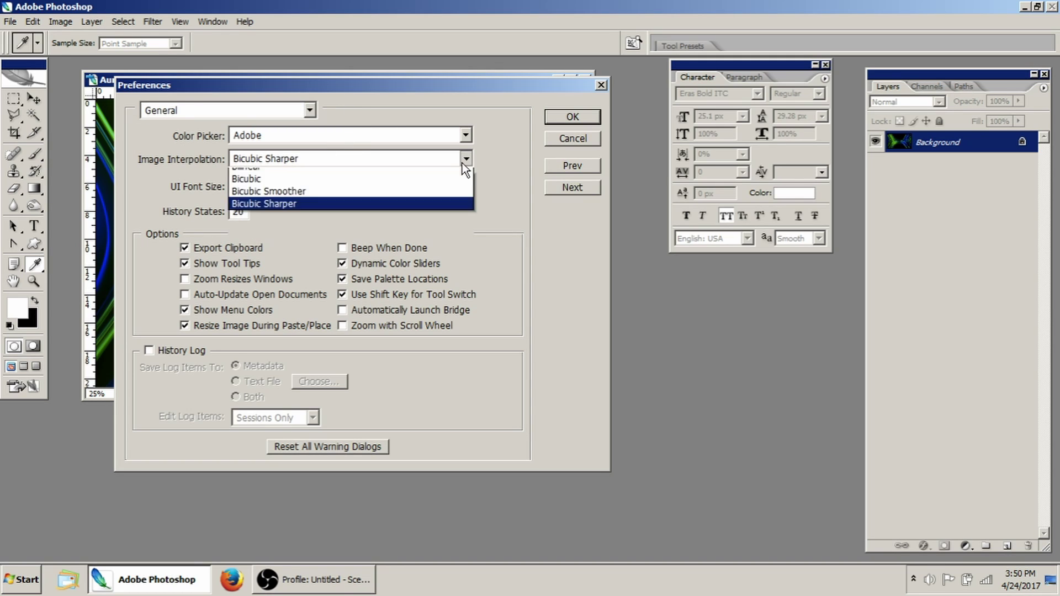
{"action": "left_click", "coordinate": [467, 159]}
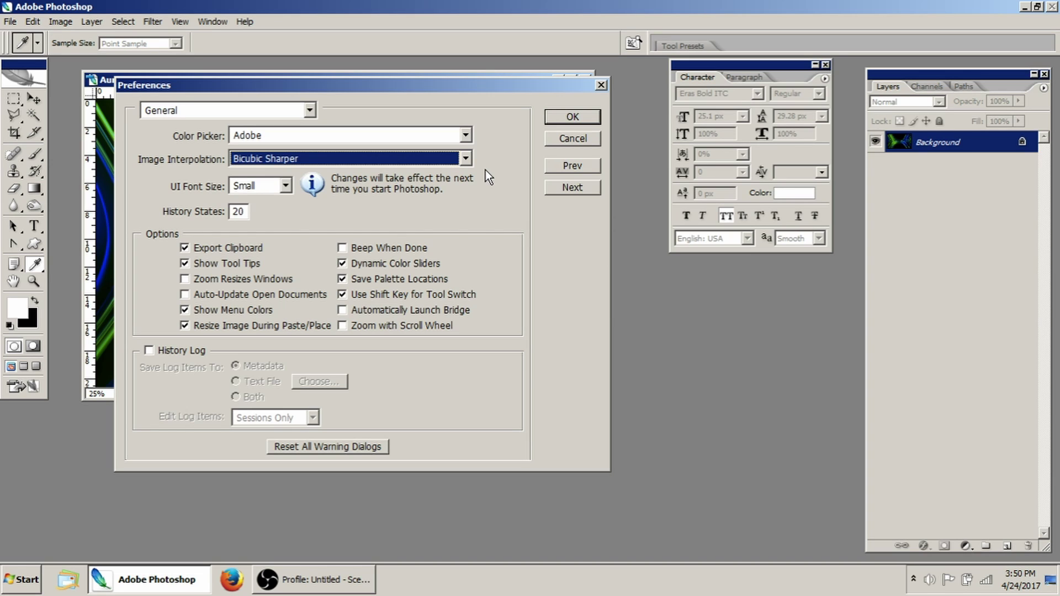
{"action": "left_click", "coordinate": [343, 160]}
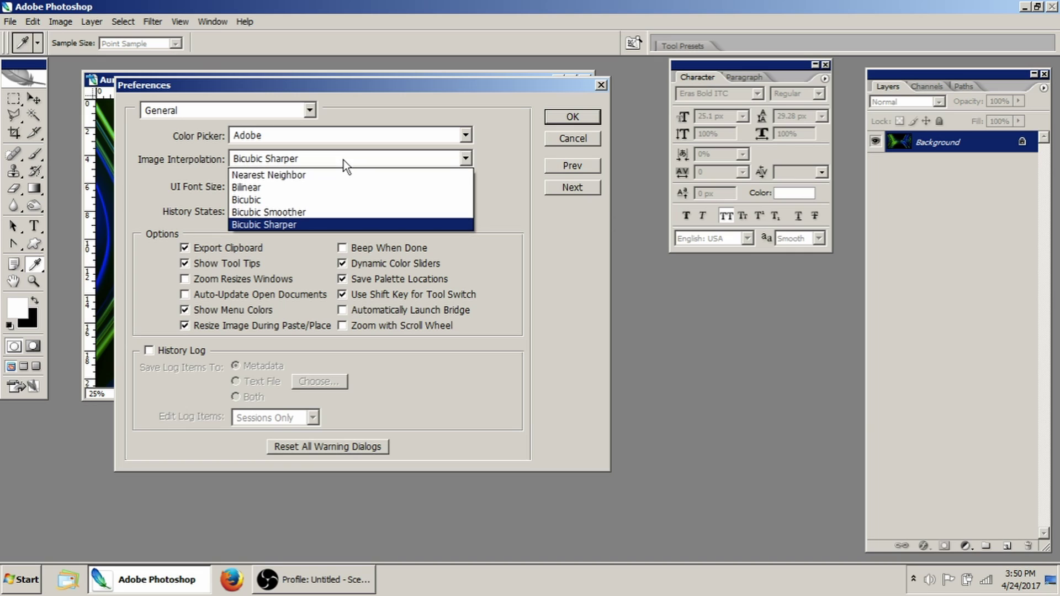
{"action": "left_click", "coordinate": [283, 224]}
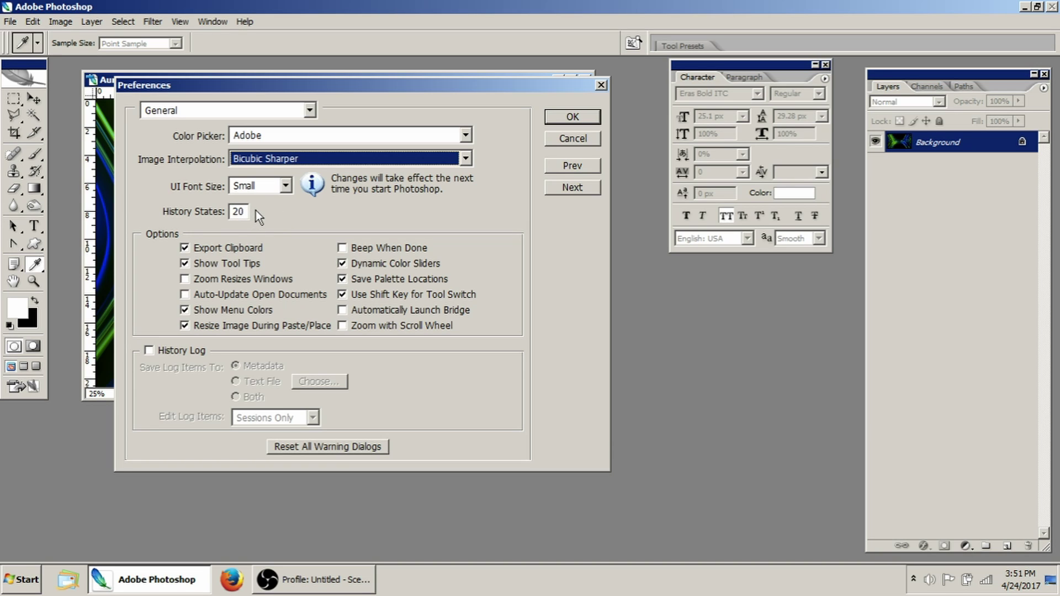
{"action": "left_click", "coordinate": [318, 211]}
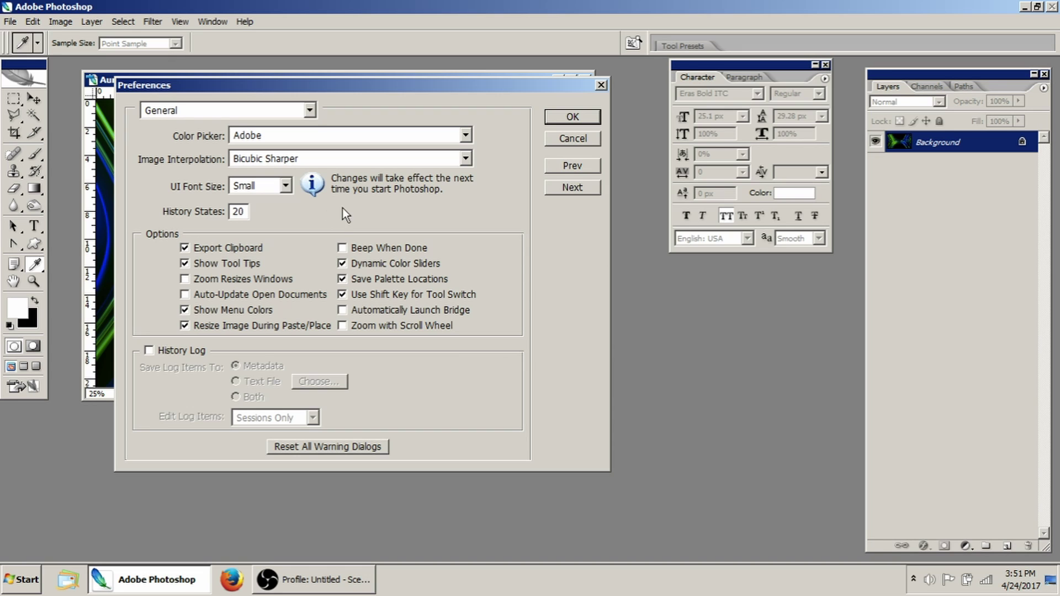
{"action": "left_click_drag", "start_coordinate": [402, 88], "coordinate": [399, 124]}
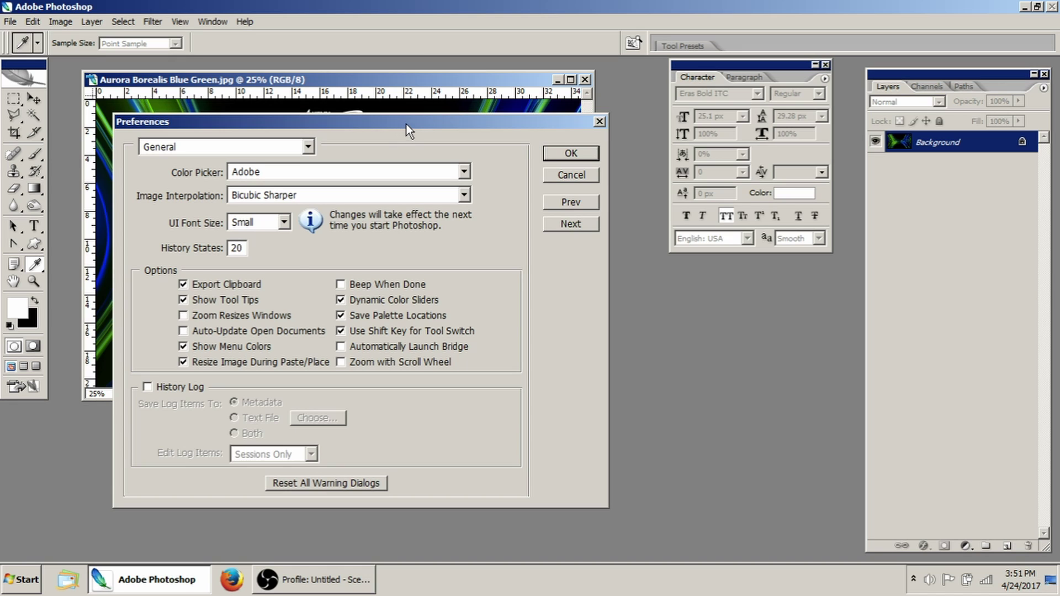
{"action": "mouse_move", "coordinate": [403, 123]}
{"action": "left_mouse_down"}
{"action": "mouse_move", "coordinate": [413, 137]}
{"action": "mouse_move", "coordinate": [400, 131]}
{"action": "left_mouse_up"}
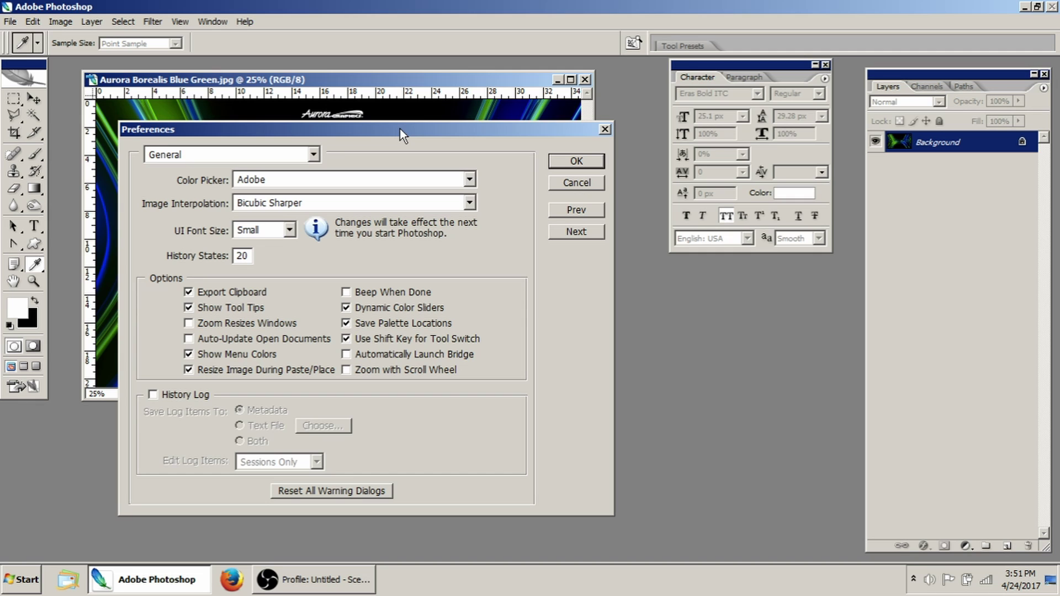
{"action": "left_click_drag", "start_coordinate": [403, 130], "coordinate": [388, 118]}
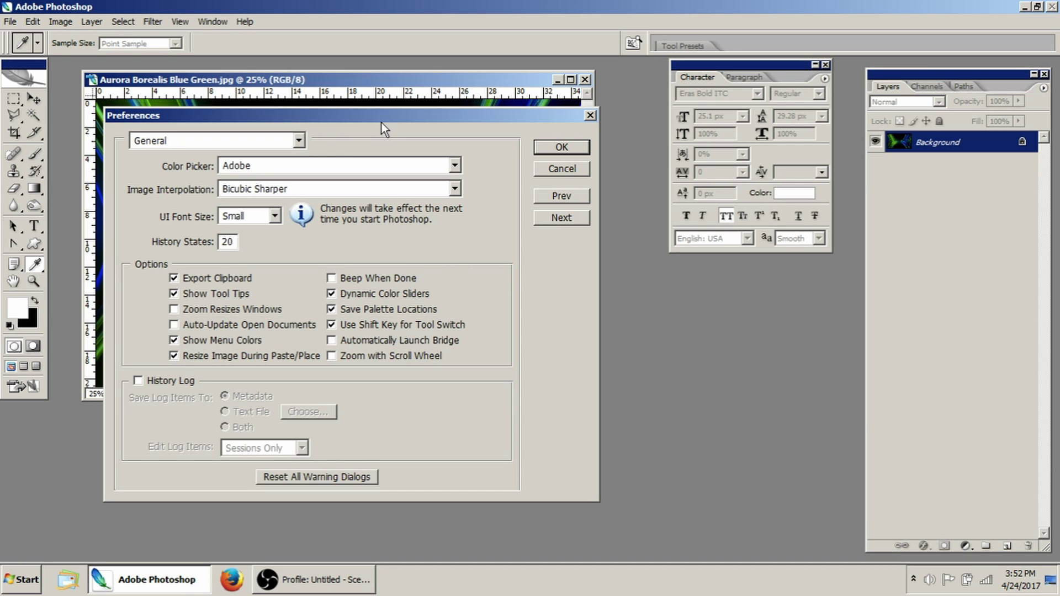
{"action": "left_click", "coordinate": [302, 140]}
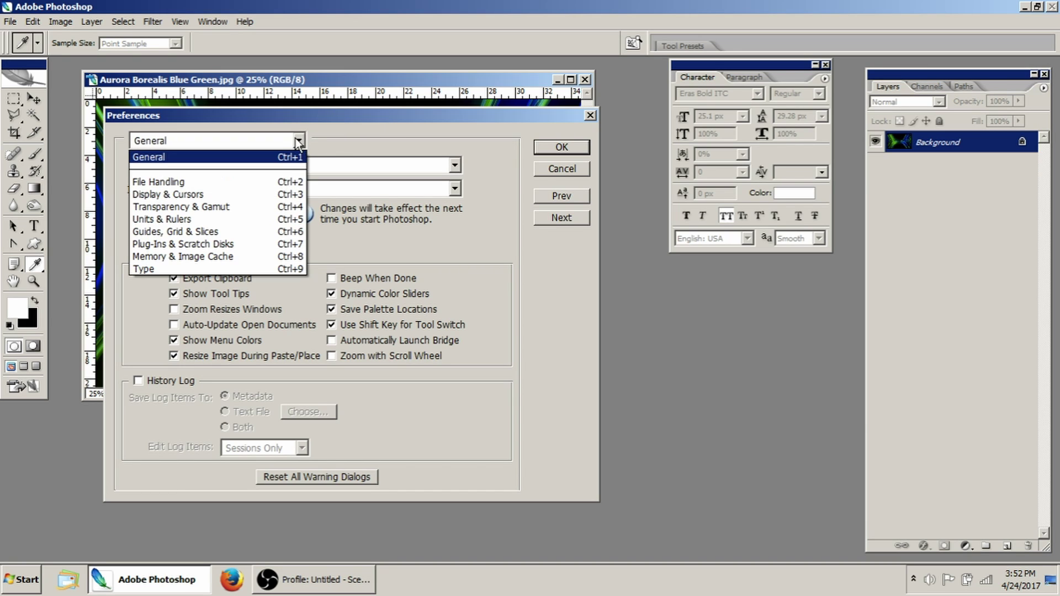
Step: Browse the preference sections from File Handling to Display & Cursors
{"action": "left_click", "coordinate": [269, 182]}
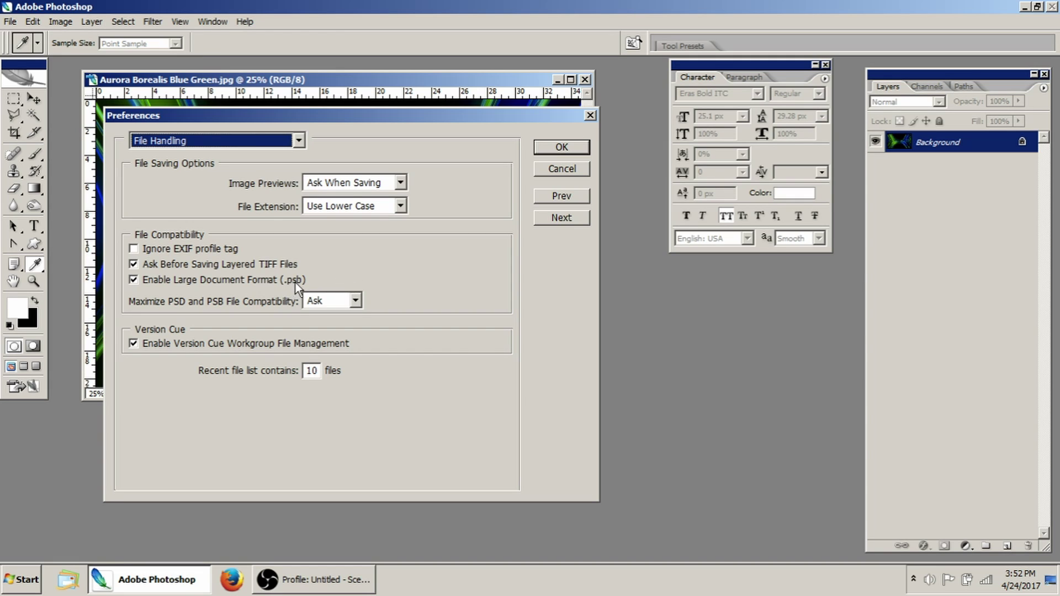
{"action": "left_click", "coordinate": [329, 270]}
{"action": "left_click", "coordinate": [300, 141]}
{"action": "left_click", "coordinate": [300, 140]}
{"action": "left_click", "coordinate": [300, 139]}
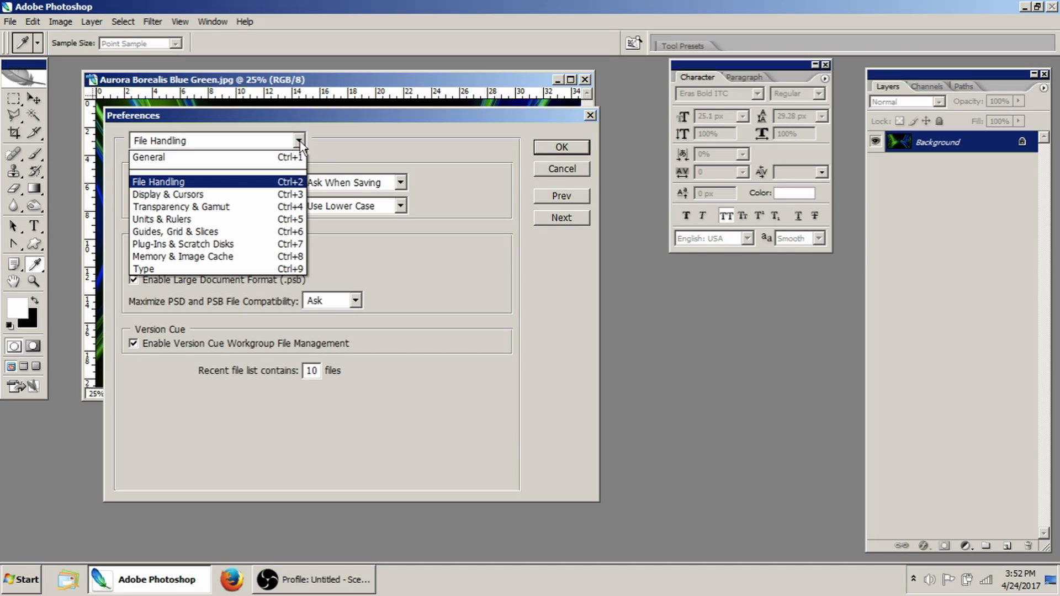
{"action": "left_click", "coordinate": [243, 195]}
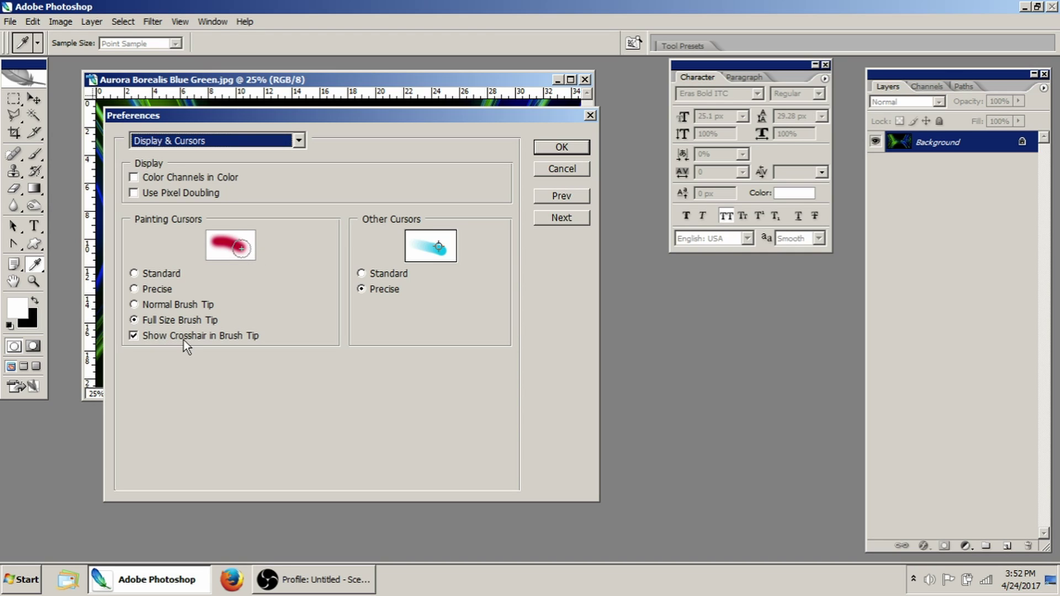
Step: Try each Painting Cursors option, settling on Full Size Brush Tip
{"action": "left_click", "coordinate": [165, 273]}
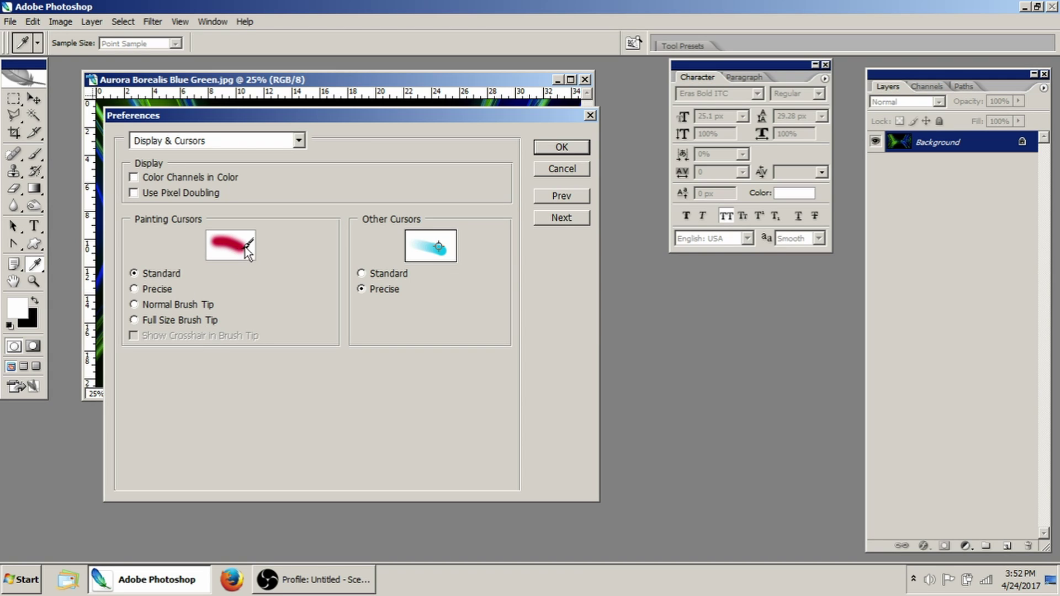
{"action": "left_click", "coordinate": [160, 290]}
{"action": "left_click", "coordinate": [166, 304]}
{"action": "left_click", "coordinate": [160, 321]}
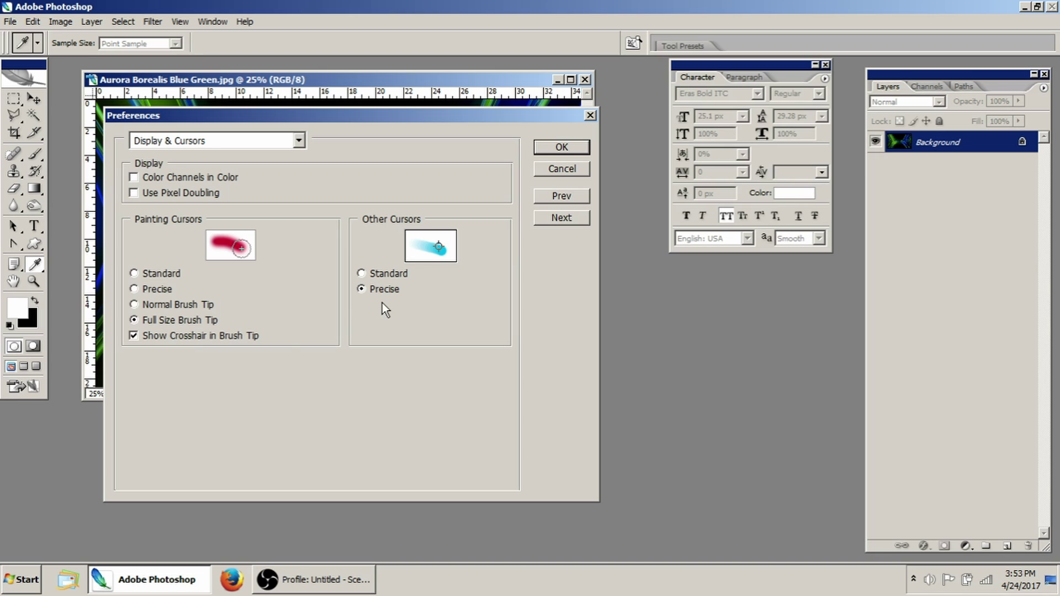
Step: Return Other Cursors to Precise and show the Transparency & Gamut preferences
{"action": "left_click", "coordinate": [390, 273]}
{"action": "left_click", "coordinate": [387, 289]}
{"action": "left_click", "coordinate": [273, 141]}
{"action": "left_click", "coordinate": [278, 208]}
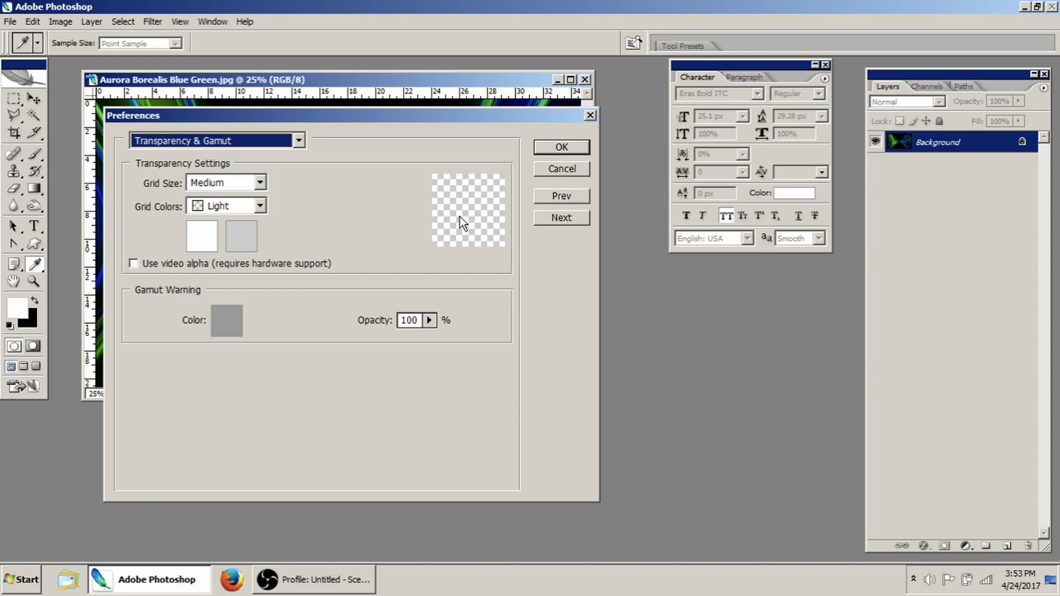
Step: Move the Preferences dialog right and view the Units & Rulers page
{"action": "left_click_drag", "start_coordinate": [432, 116], "coordinate": [469, 120]}
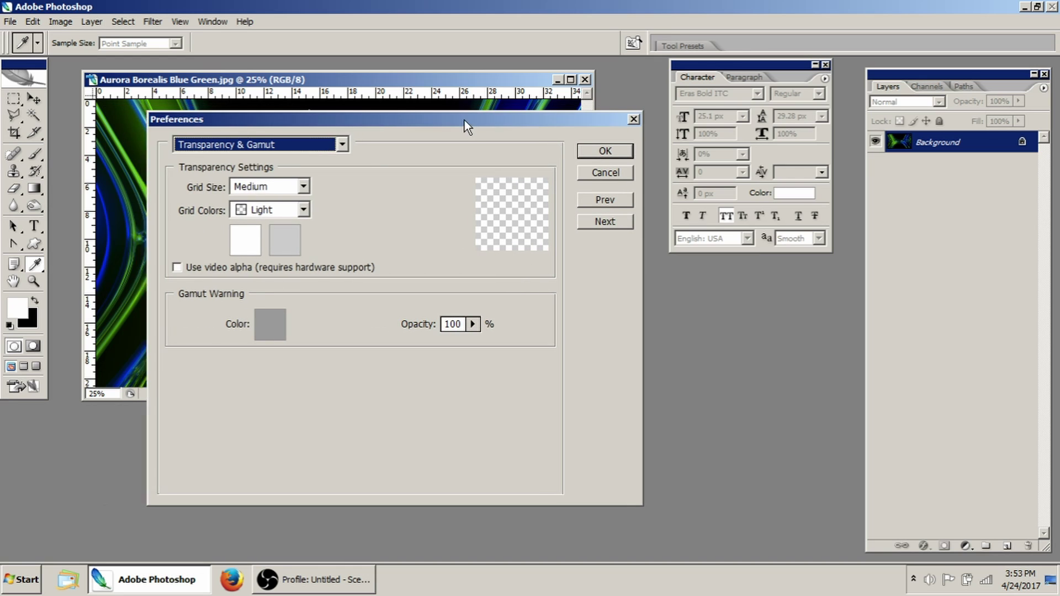
{"action": "left_click", "coordinate": [335, 144]}
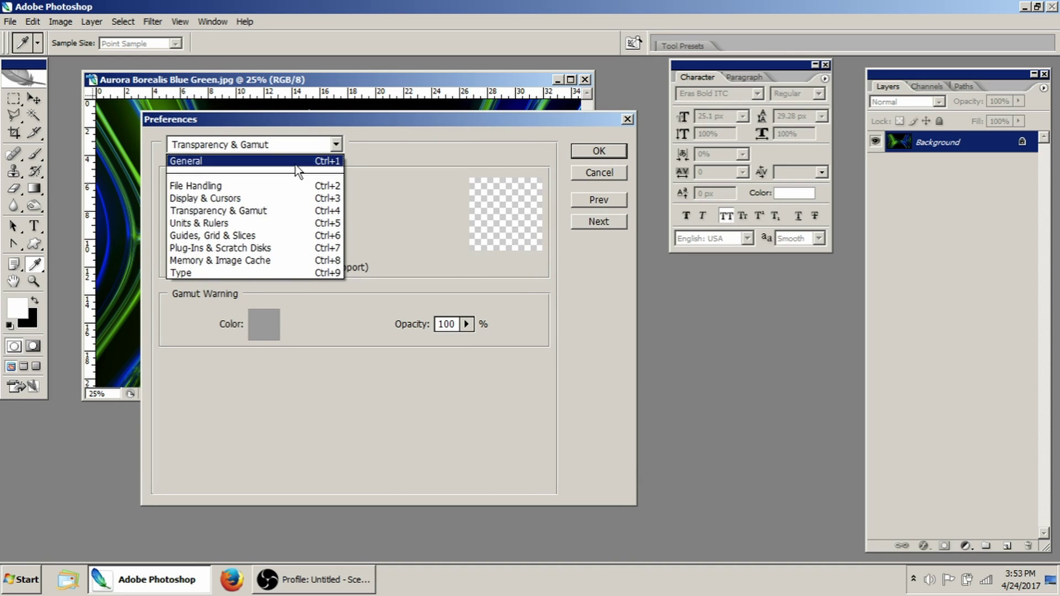
{"action": "left_click", "coordinate": [232, 223]}
{"action": "left_click", "coordinate": [336, 145]}
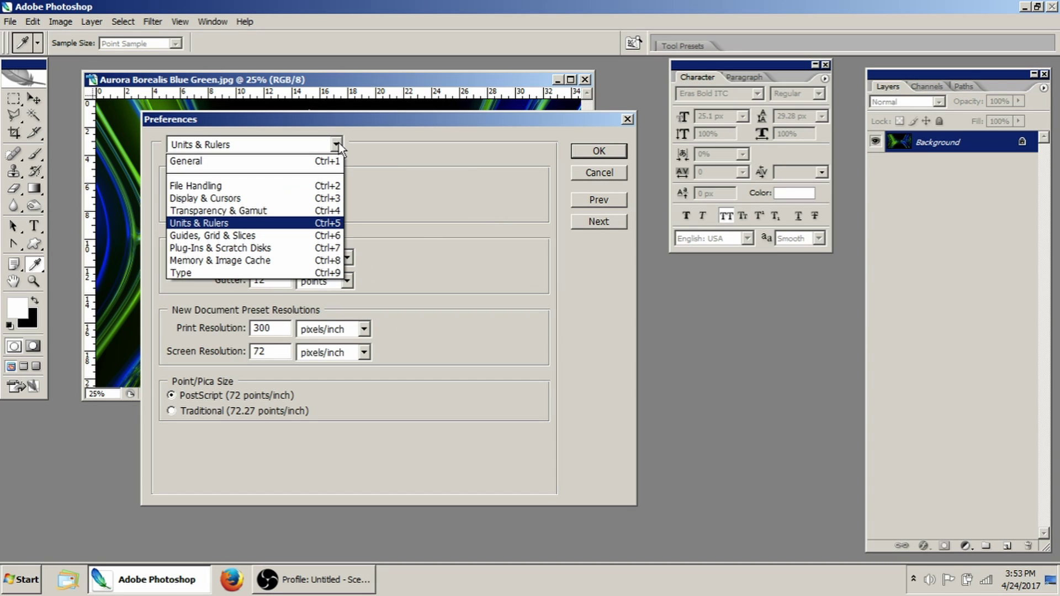
{"action": "left_click", "coordinate": [338, 144]}
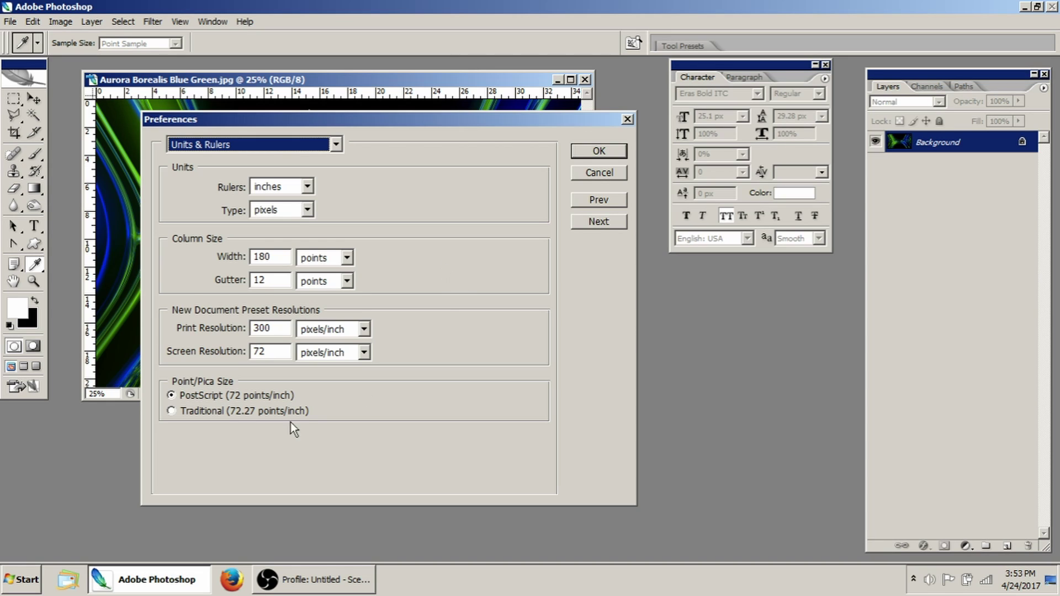
Step: Switch the Preferences to the Guides, Grid & Slices page
{"action": "left_click", "coordinate": [284, 145]}
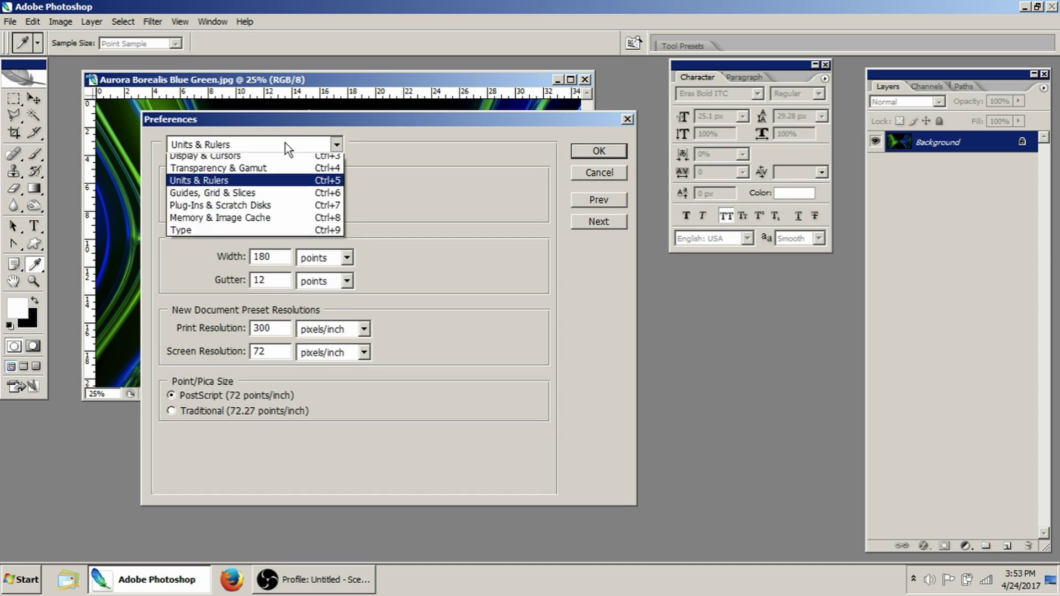
{"action": "scroll", "coordinate": [284, 145], "scroll_direction": "up", "scroll_amount": 1}
{"action": "left_click", "coordinate": [220, 239]}
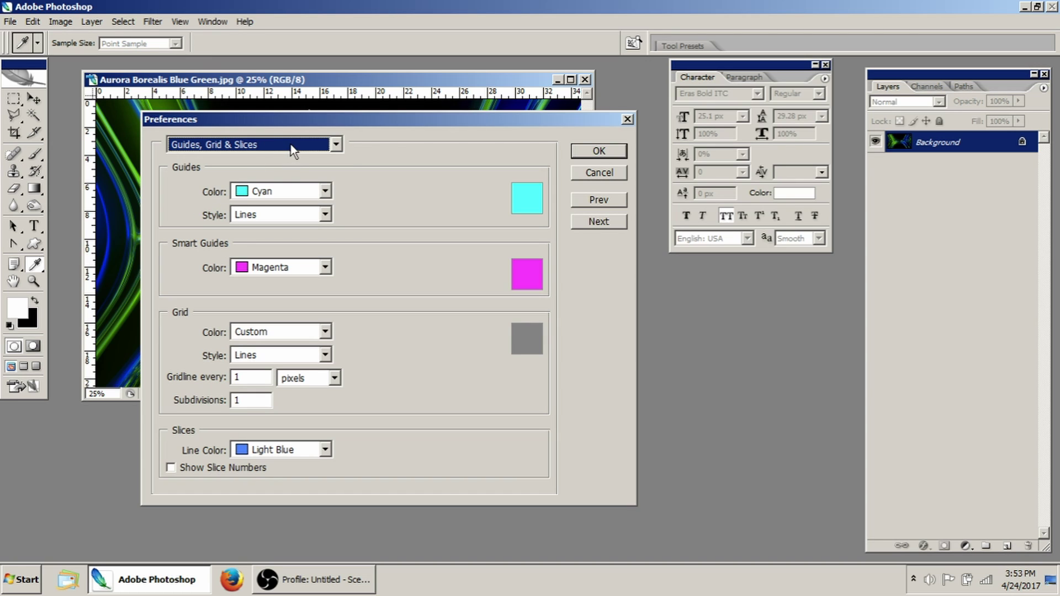
Step: Move the Preferences dialog aside and show the Plug-Ins & Scratch Disks page
{"action": "left_click_drag", "start_coordinate": [227, 120], "coordinate": [342, 127]}
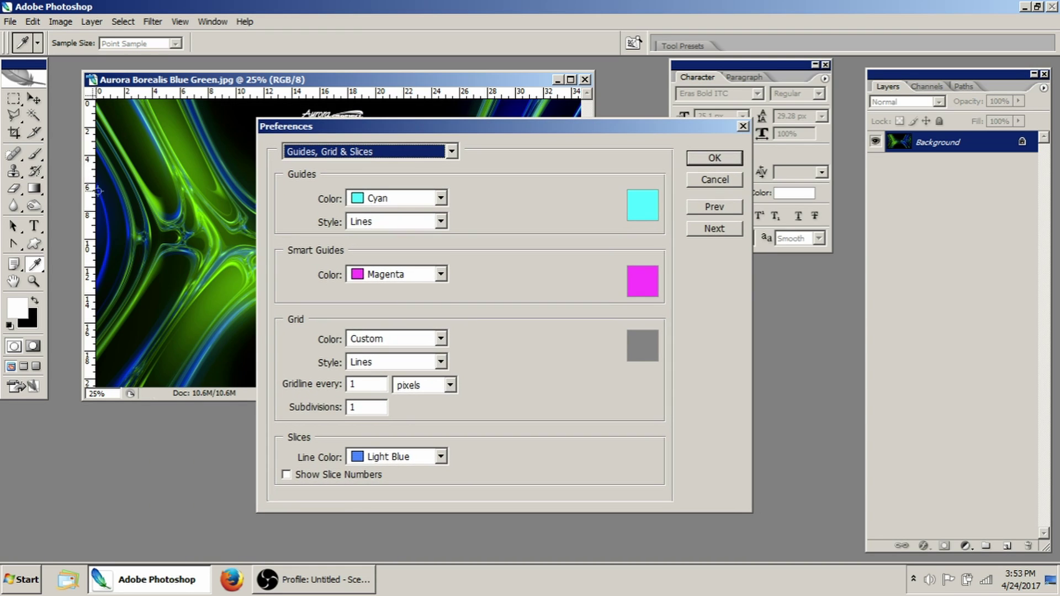
{"action": "left_click", "coordinate": [430, 148]}
{"action": "left_click", "coordinate": [363, 255]}
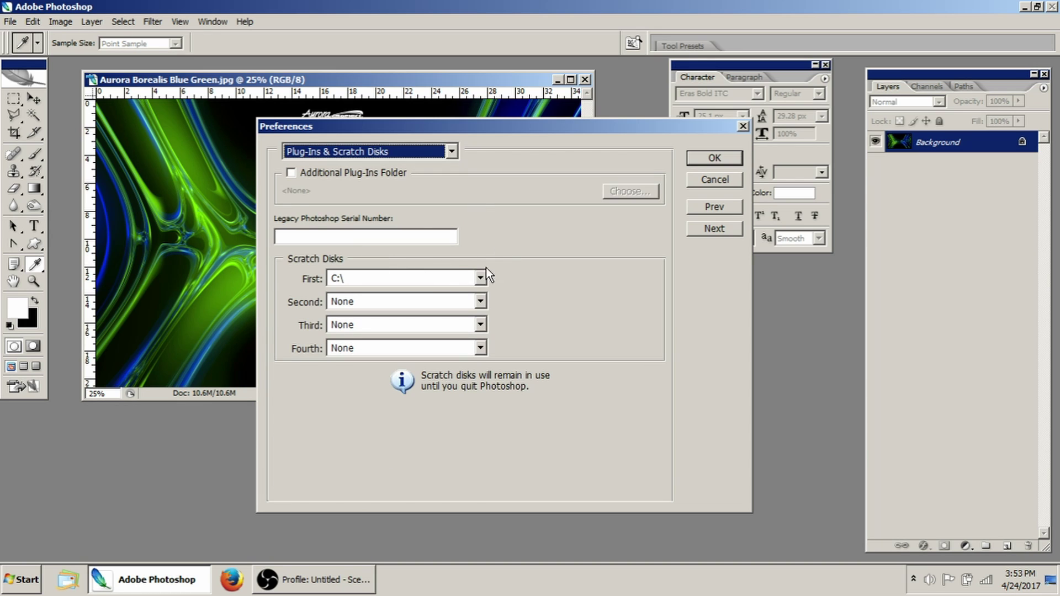
Step: Check the scratch disks, keeping C:\ as first and None as second
{"action": "left_click", "coordinate": [496, 220]}
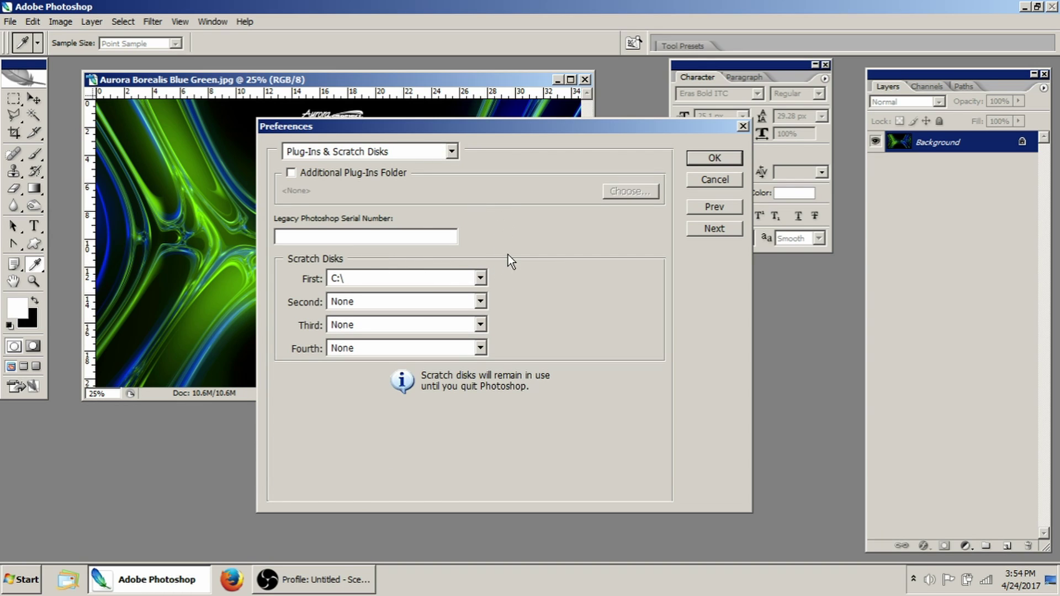
{"action": "left_click", "coordinate": [480, 302]}
{"action": "left_click", "coordinate": [479, 302]}
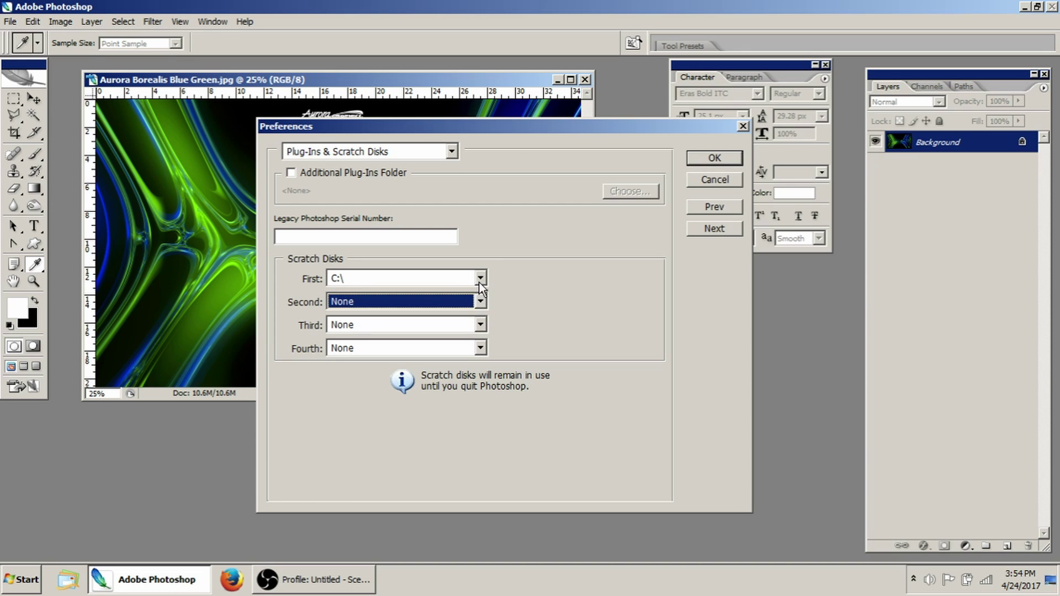
{"action": "left_click", "coordinate": [480, 279]}
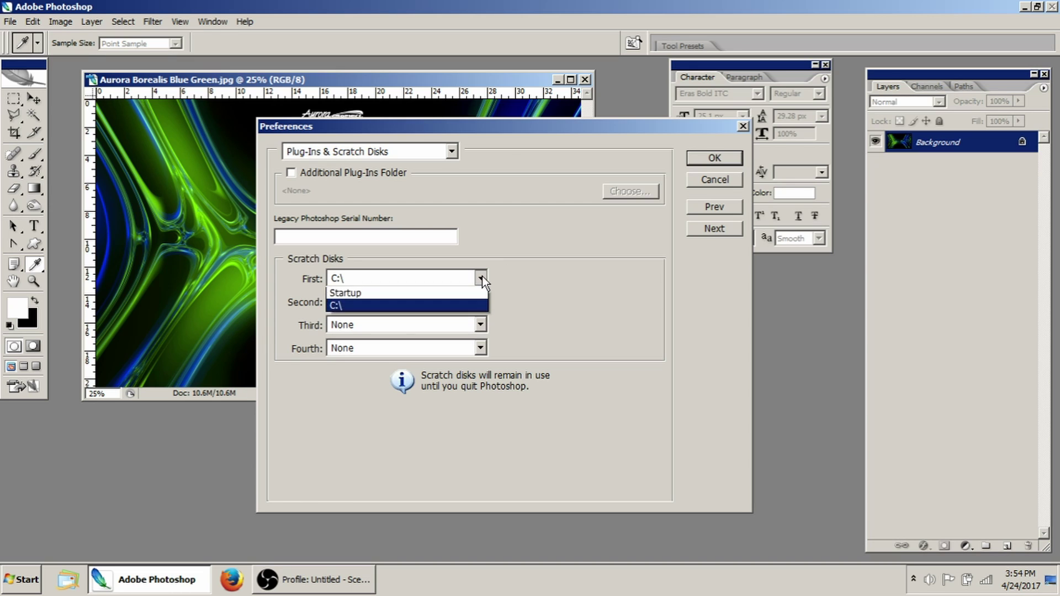
{"action": "left_click", "coordinate": [336, 308]}
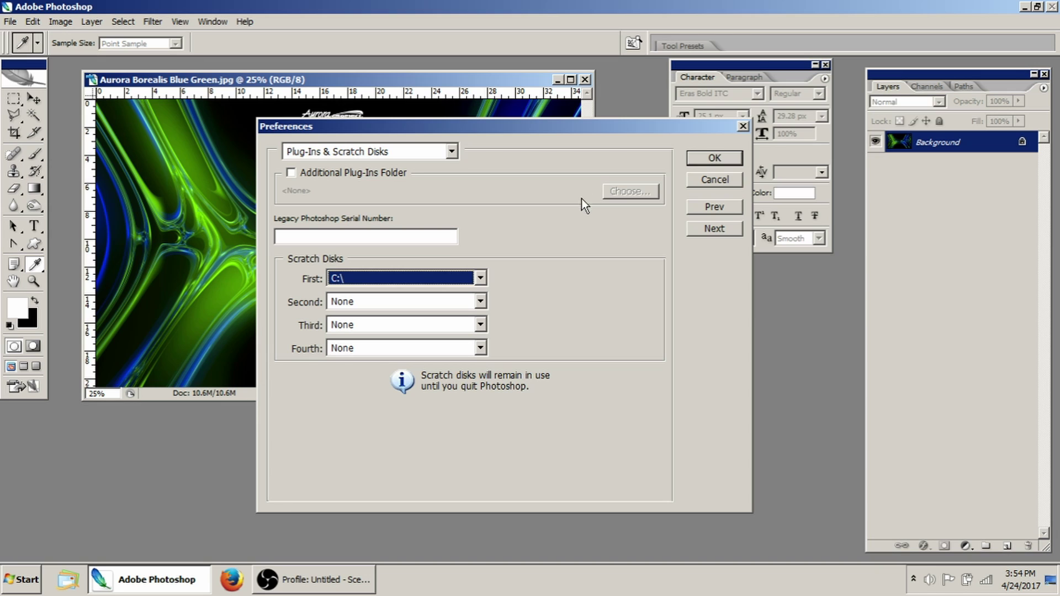
{"action": "left_click_drag", "start_coordinate": [552, 134], "coordinate": [433, 141]}
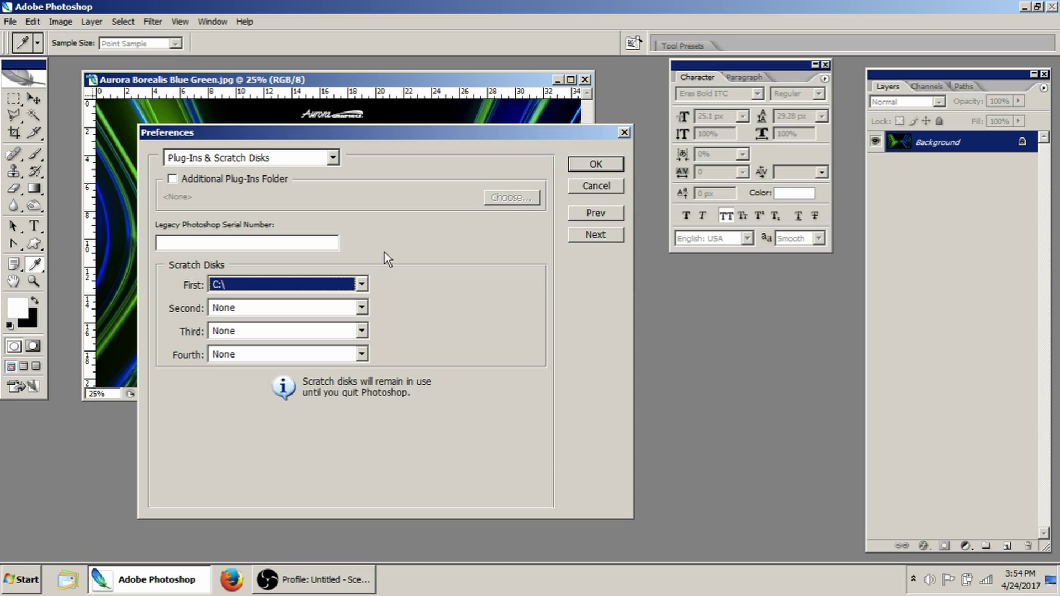
Step: View the Memory & Image Cache preferences
{"action": "left_click", "coordinate": [323, 158]}
{"action": "left_click", "coordinate": [232, 273]}
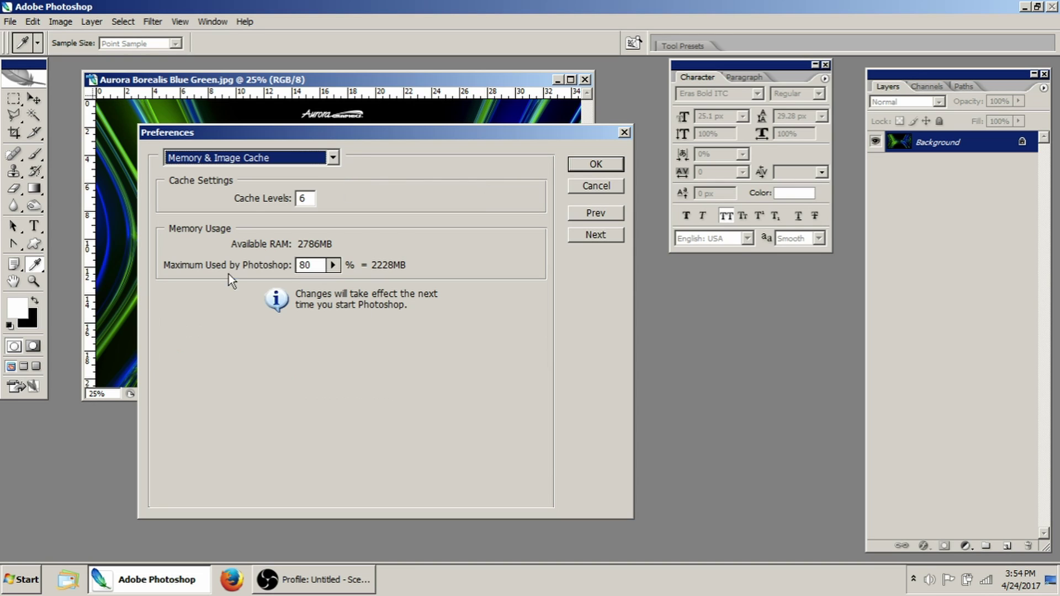
{"action": "left_click", "coordinate": [398, 207]}
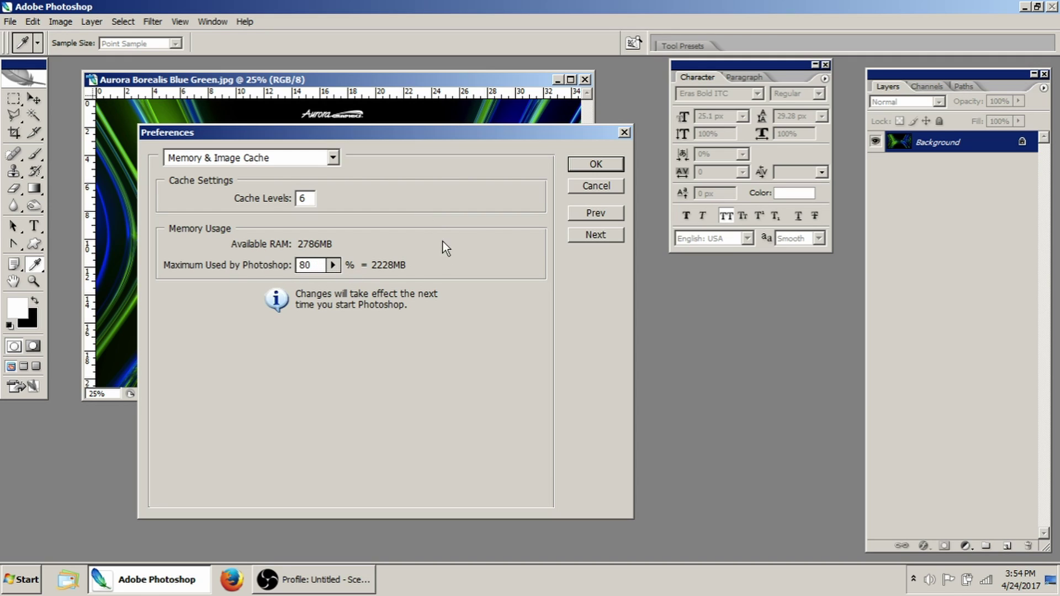
Step: On the Type page keep Font Preview Size at Large and accept the preferences
{"action": "left_click", "coordinate": [319, 159]}
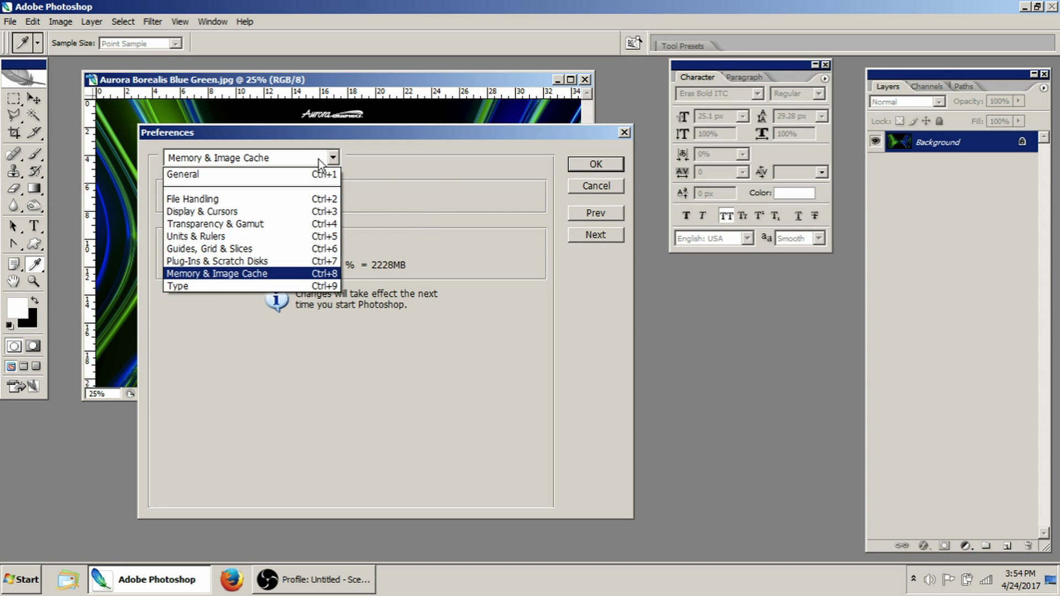
{"action": "left_click", "coordinate": [324, 287]}
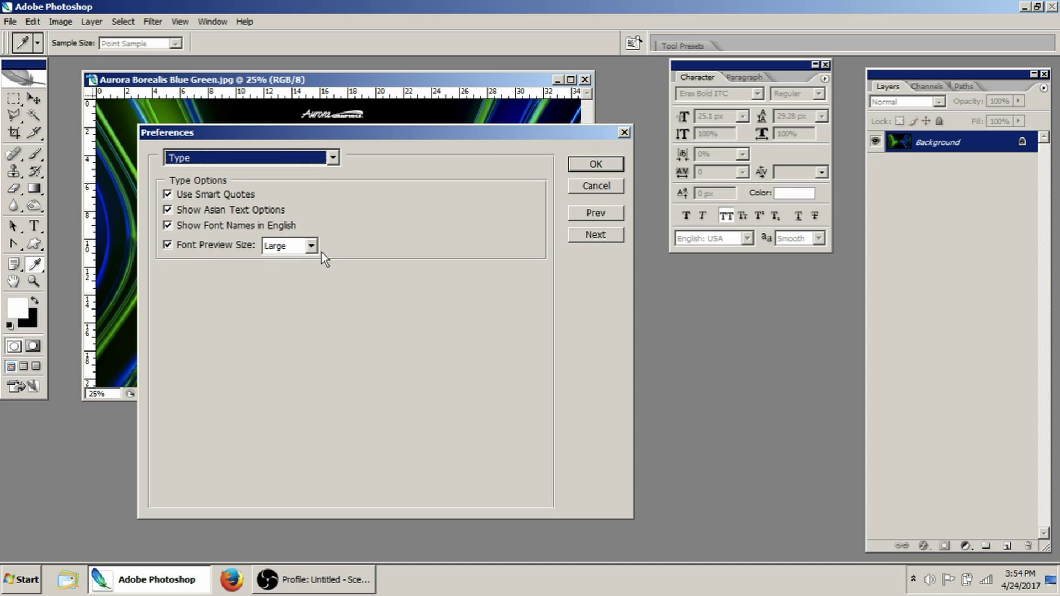
{"action": "left_click", "coordinate": [308, 247]}
{"action": "left_click", "coordinate": [287, 290]}
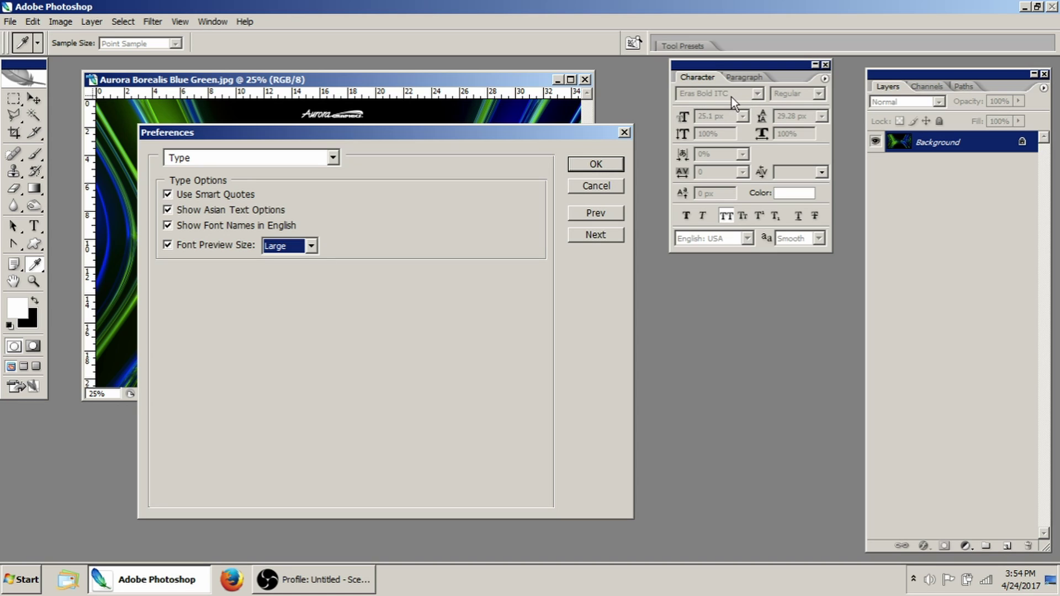
{"action": "left_click", "coordinate": [594, 164]}
Step: Select the Move tool with V and toggle the palettes off and on with Tab
{"action": "key", "text": "v"}
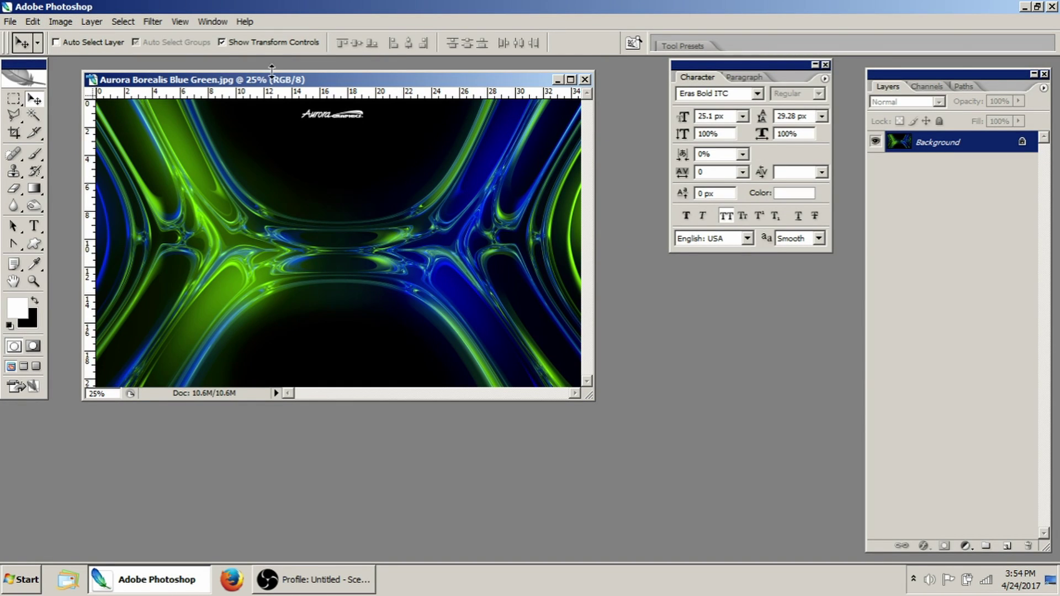
{"action": "key", "text": "Tab"}
{"action": "key", "text": "Tab"}
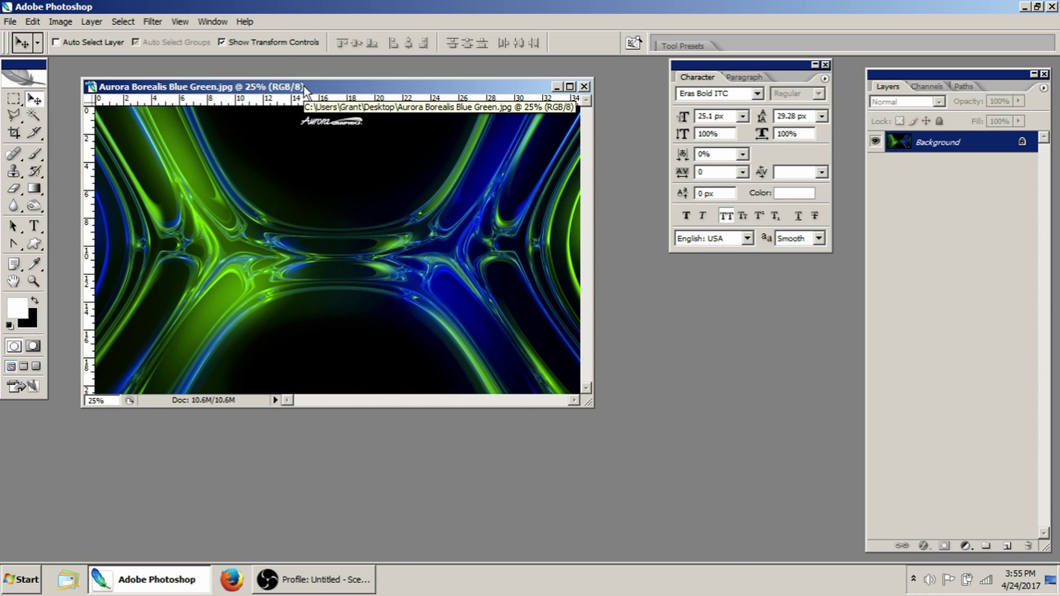
{"action": "key", "text": "Tab"}
{"action": "left_click_drag", "start_coordinate": [304, 87], "coordinate": [302, 79]}
{"action": "key", "text": "Tab"}
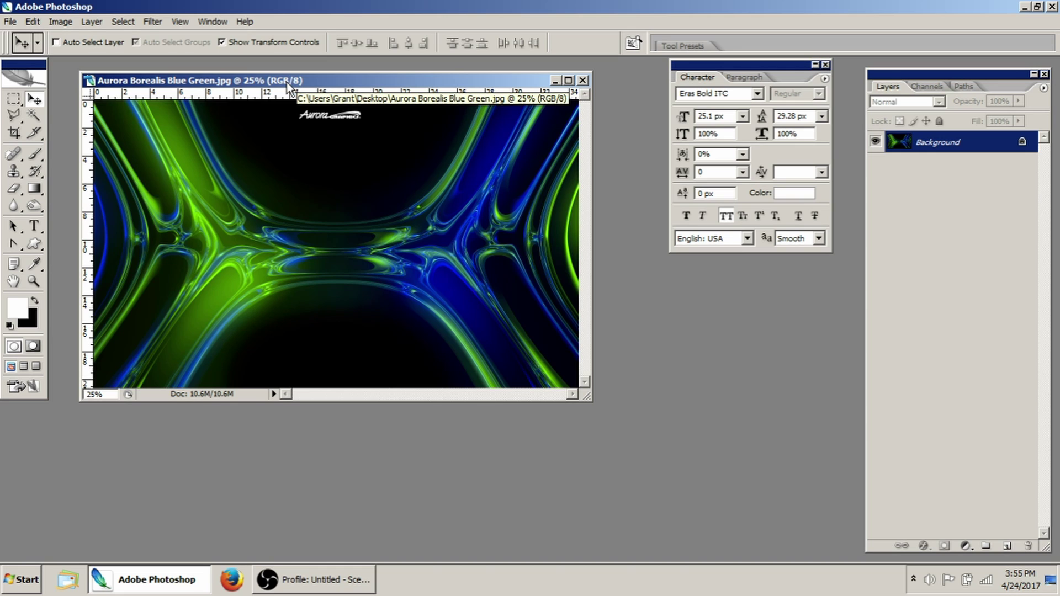
{"action": "key", "text": "Tab"}
{"action": "key", "text": "Tab"}
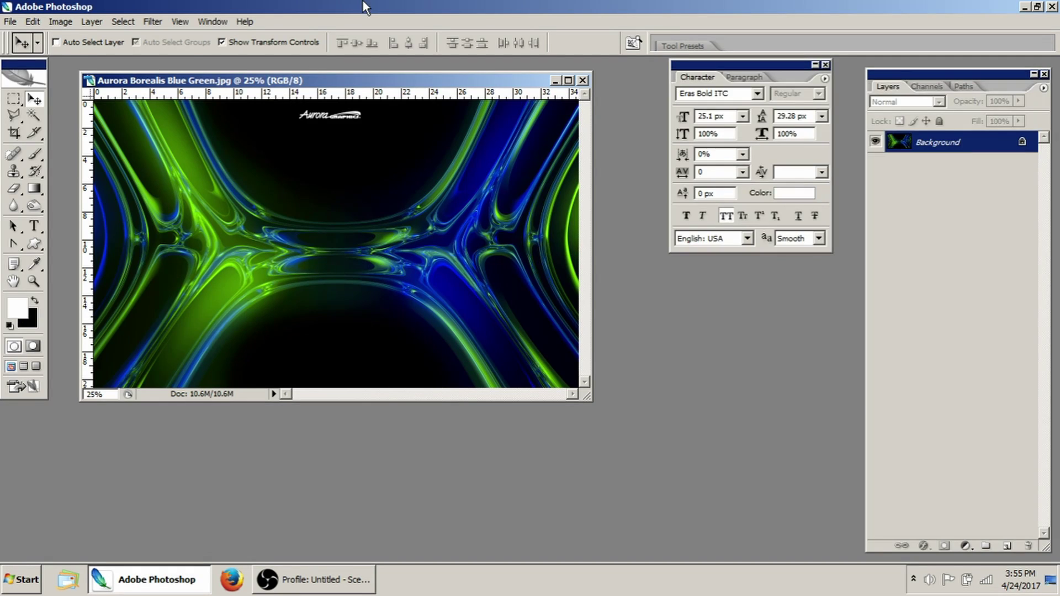
{"action": "left_click", "coordinate": [61, 21]}
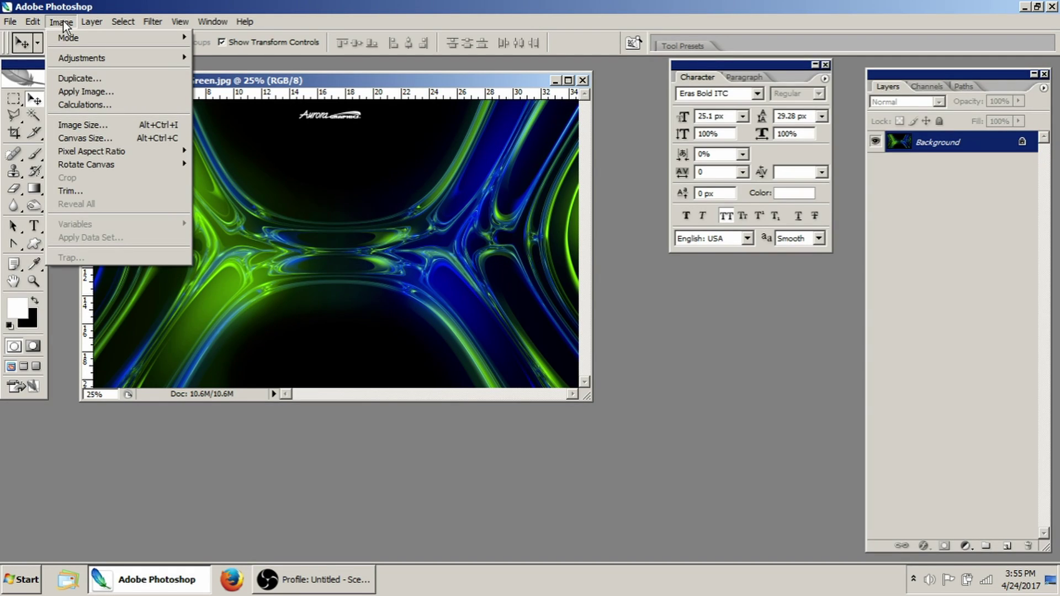
Step: Open Image > Adjustments > Hue/Saturation and preview Hue shifts before leaving it at +1
{"action": "mouse_move", "coordinate": [65, 55]}
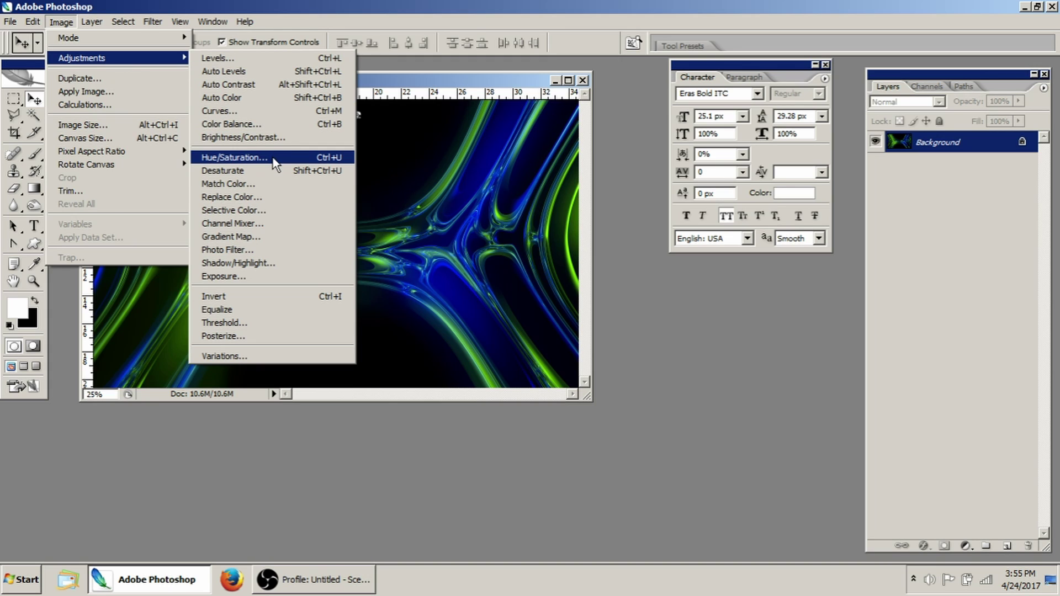
{"action": "left_click", "coordinate": [228, 157]}
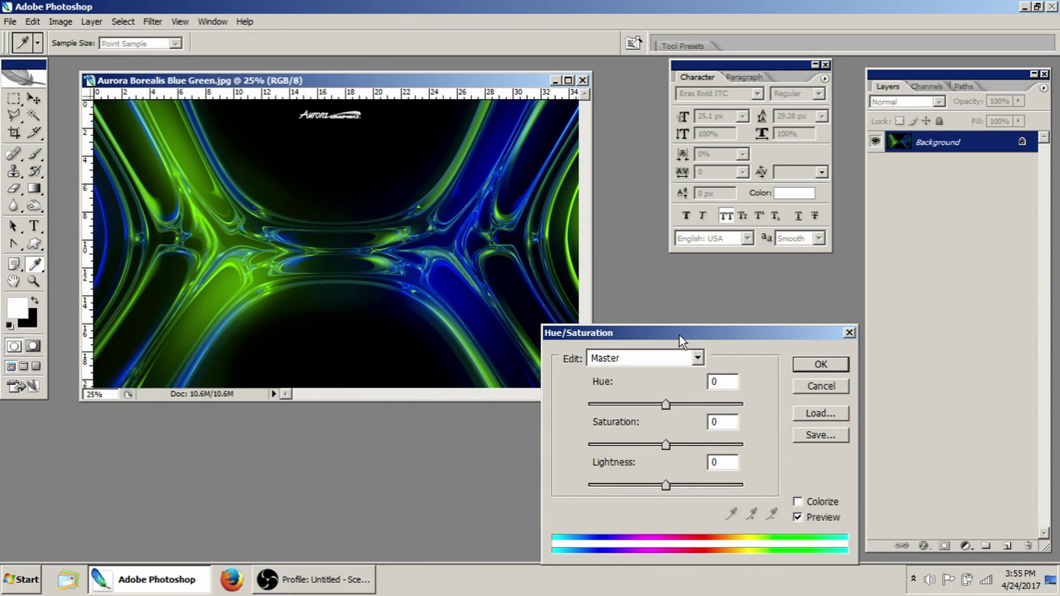
{"action": "left_click_drag", "start_coordinate": [679, 334], "coordinate": [612, 275]}
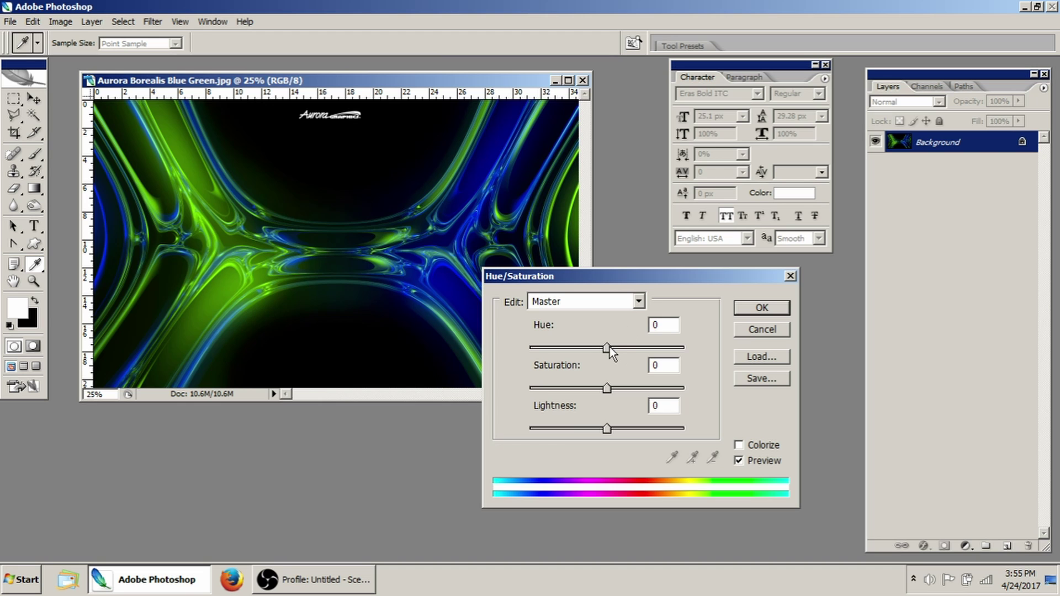
{"action": "left_click_drag", "start_coordinate": [609, 348], "coordinate": [544, 349]}
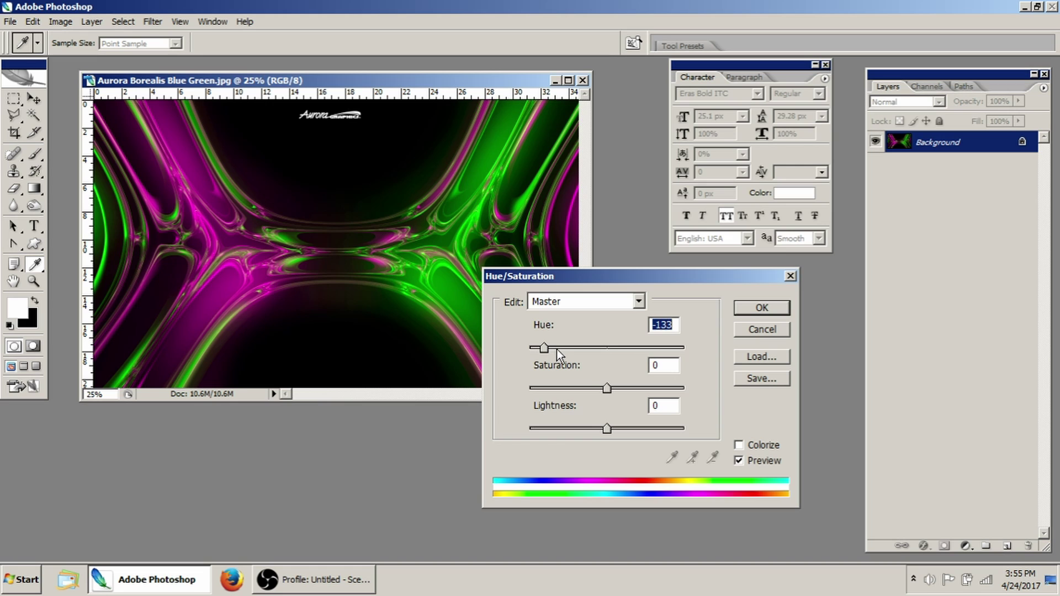
{"action": "left_click_drag", "start_coordinate": [545, 347], "coordinate": [599, 346]}
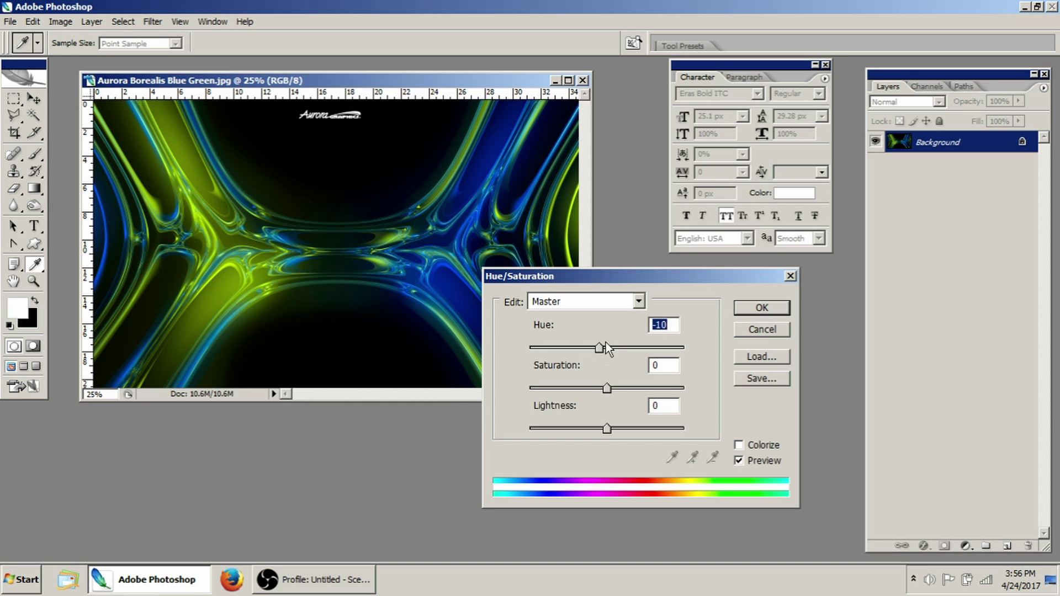
{"action": "left_click_drag", "start_coordinate": [605, 347], "coordinate": [609, 350]}
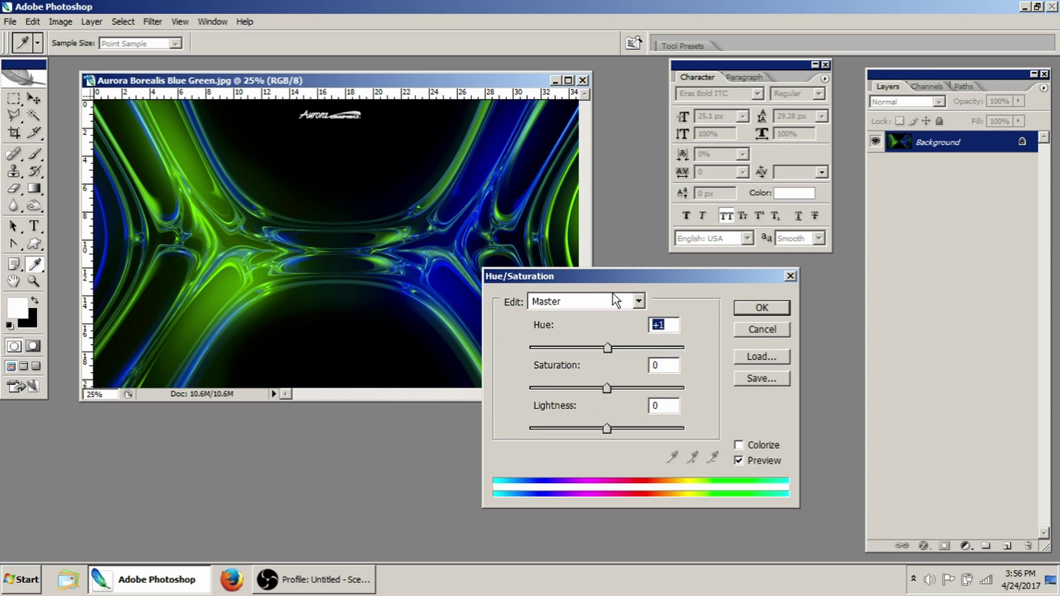
{"action": "left_click_drag", "start_coordinate": [614, 275], "coordinate": [511, 263]}
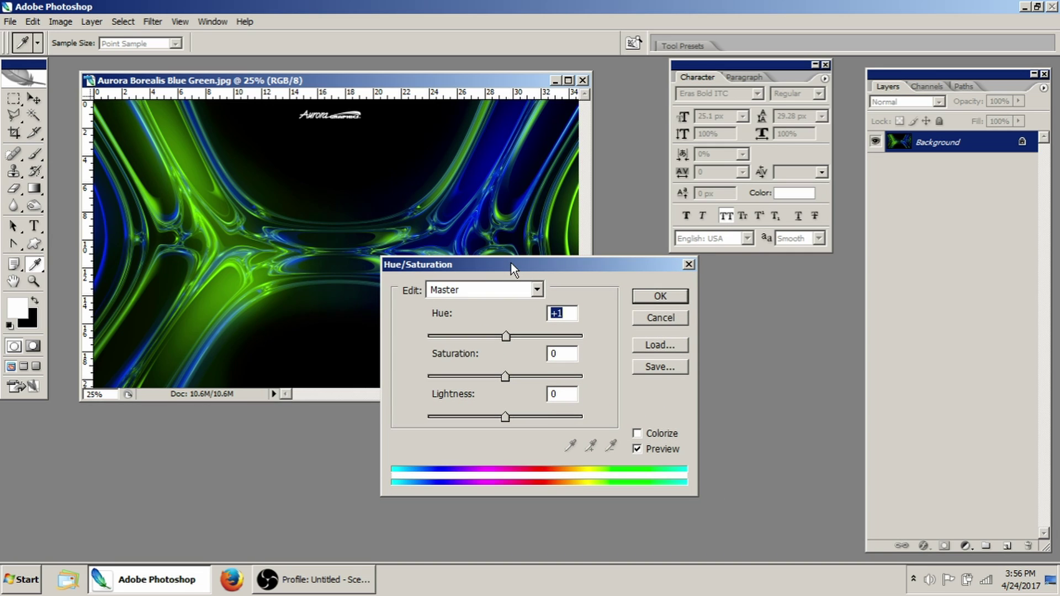
{"action": "left_click_drag", "start_coordinate": [511, 263], "coordinate": [522, 264]}
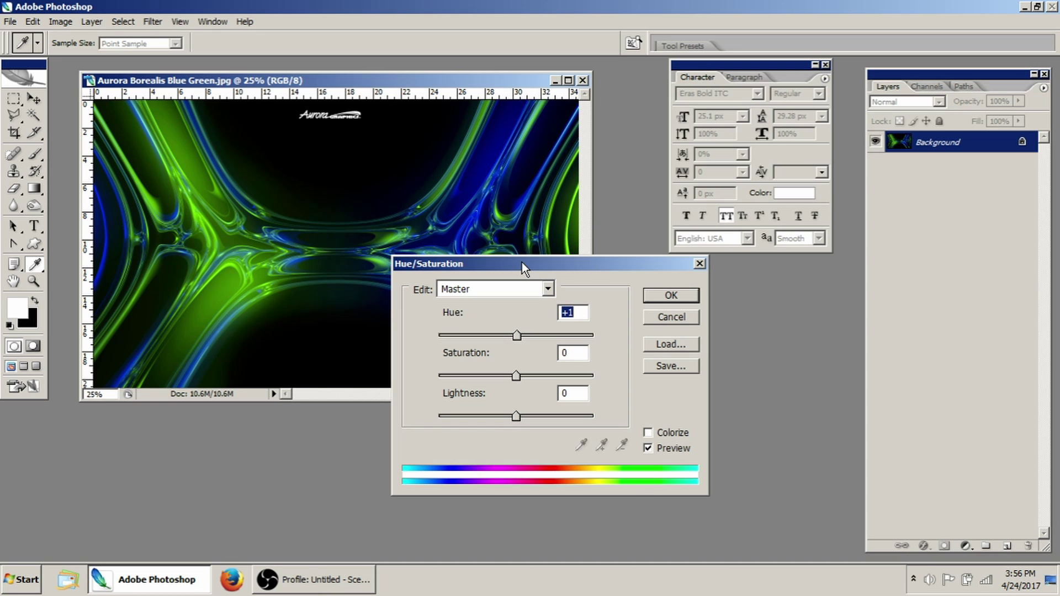
{"action": "left_click_drag", "start_coordinate": [522, 263], "coordinate": [519, 283]}
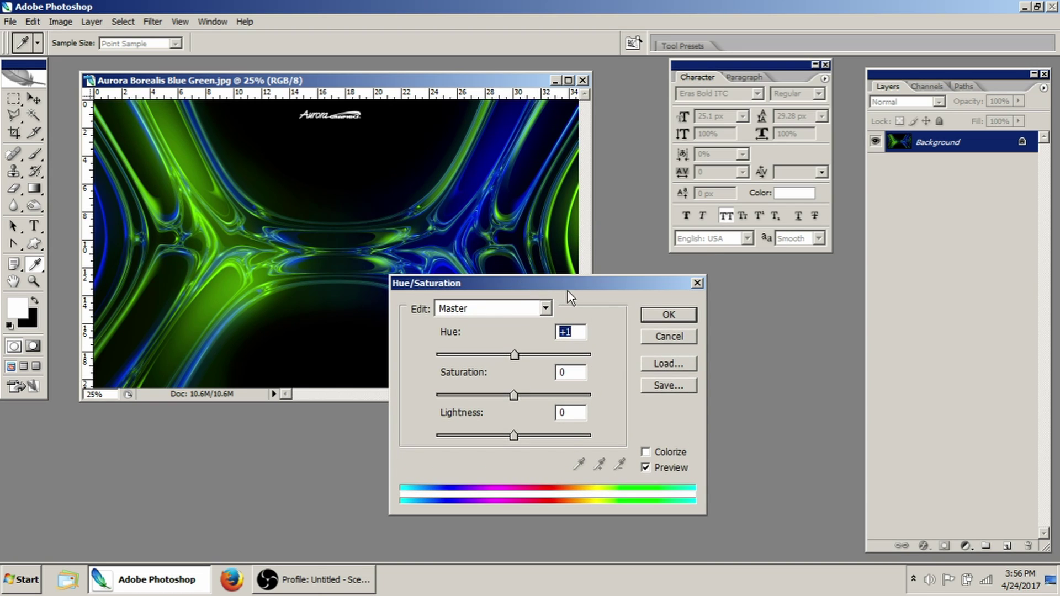
{"action": "left_click_drag", "start_coordinate": [588, 284], "coordinate": [568, 297]}
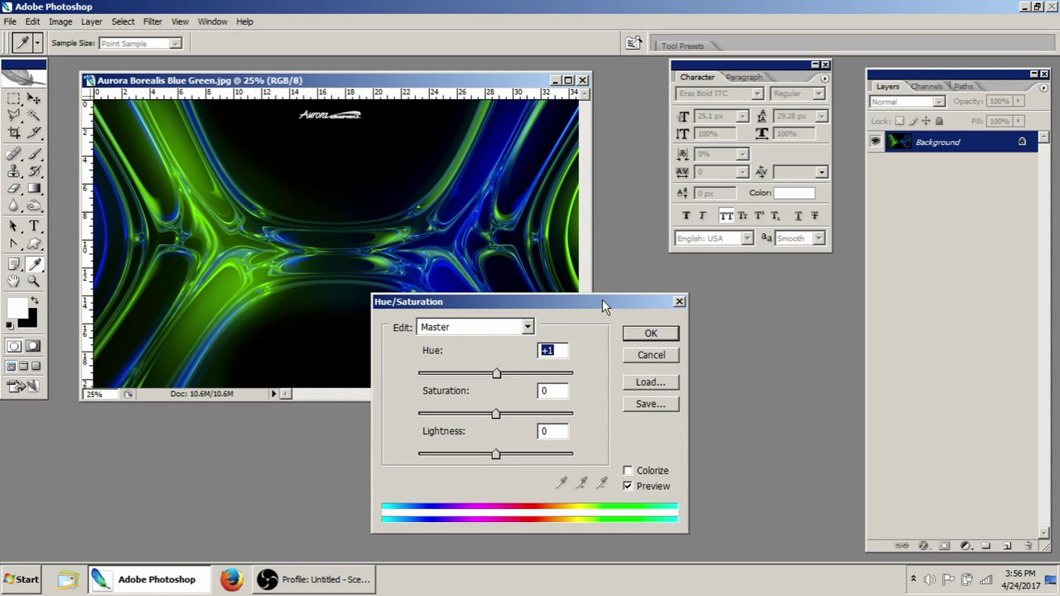
{"action": "left_click_drag", "start_coordinate": [602, 300], "coordinate": [634, 296]}
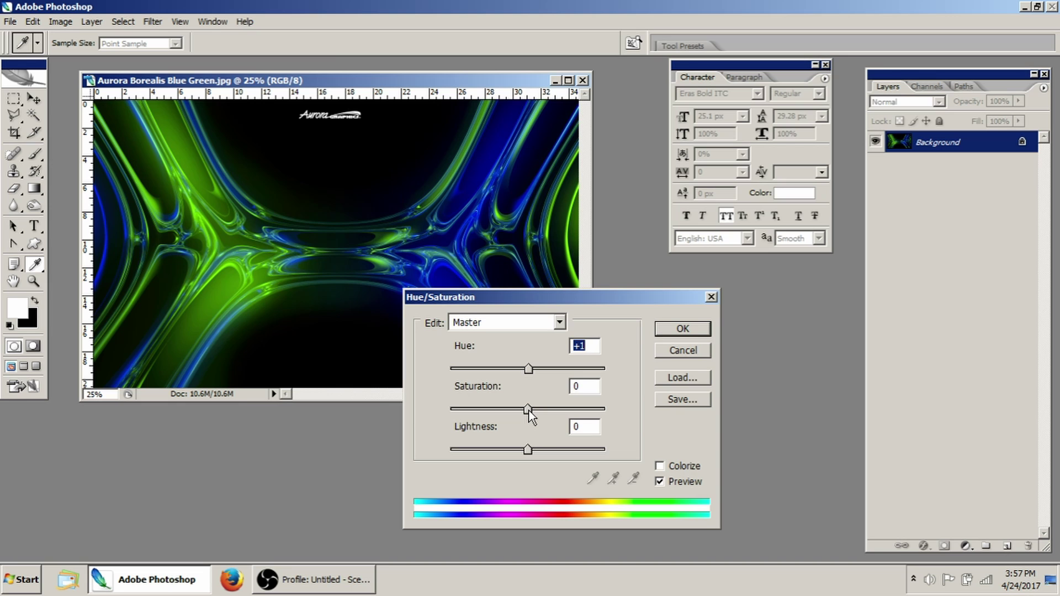
{"action": "left_click_drag", "start_coordinate": [529, 410], "coordinate": [445, 410]}
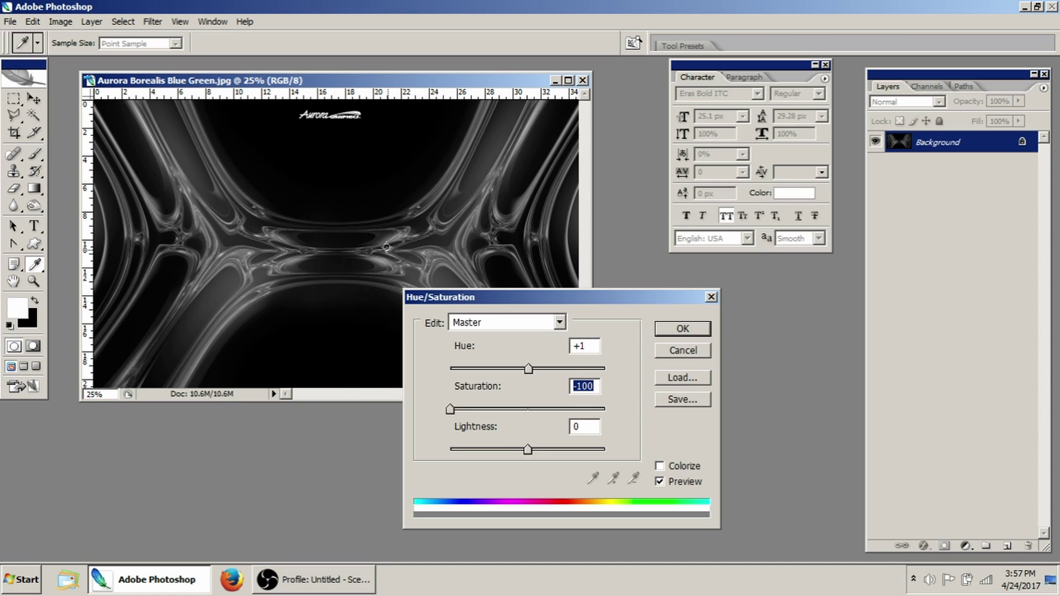
Step: Preview Lightness at +100 and +82, return it to 0, then raise Saturation to +100
{"action": "mouse_move", "coordinate": [528, 449]}
{"action": "left_mouse_down"}
{"action": "mouse_move", "coordinate": [611, 449]}
{"action": "mouse_move", "coordinate": [457, 448]}
{"action": "mouse_move", "coordinate": [560, 449]}
{"action": "mouse_move", "coordinate": [528, 450]}
{"action": "left_mouse_up"}
{"action": "left_click_drag", "start_coordinate": [528, 449], "coordinate": [592, 449]}
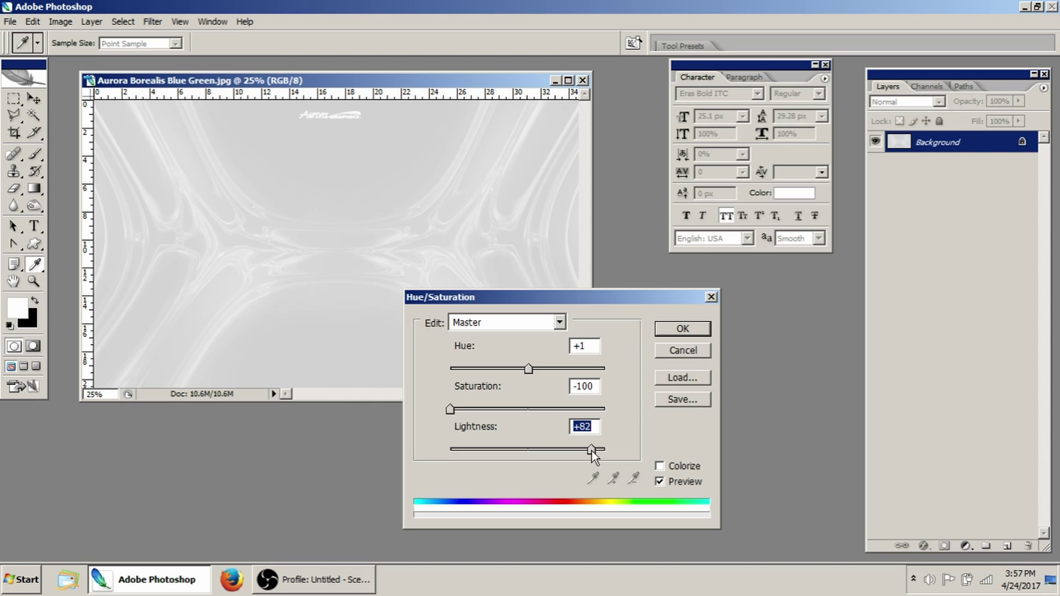
{"action": "left_click_drag", "start_coordinate": [592, 451], "coordinate": [527, 451]}
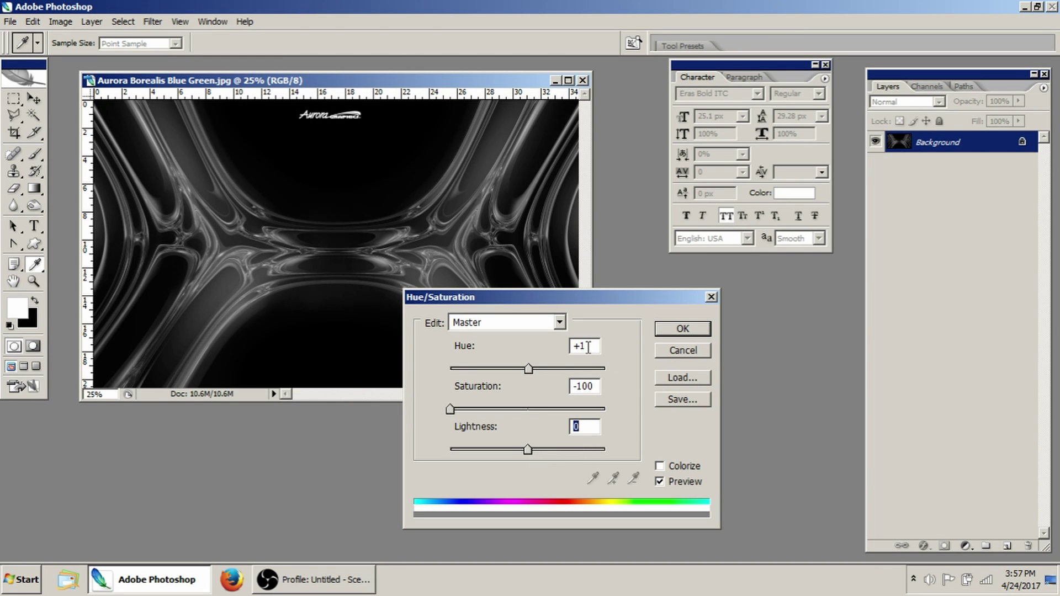
{"action": "left_click_drag", "start_coordinate": [450, 409], "coordinate": [620, 396]}
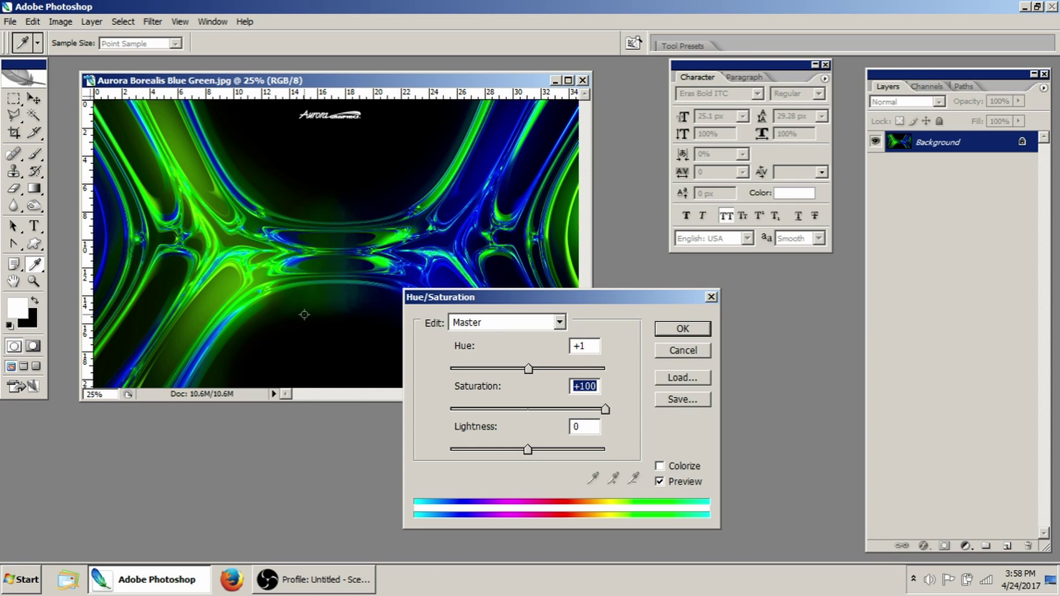
Step: Set Saturation back to 0 at 300% zoom, zoom out to 25%, and apply Hue +1
{"action": "key", "text": "ctrl+plus"}
{"action": "key", "text": "ctrl+plus"}
{"action": "key", "text": "ctrl+plus"}
{"action": "key", "text": "ctrl+plus"}
{"action": "key", "text": "ctrl+plus"}
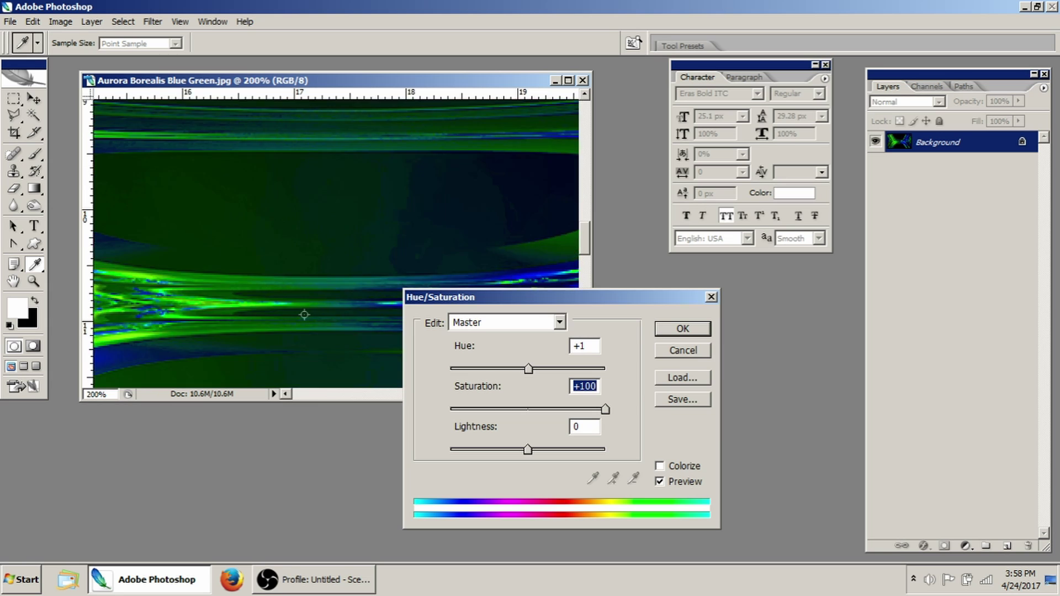
{"action": "key", "text": "ctrl+plus"}
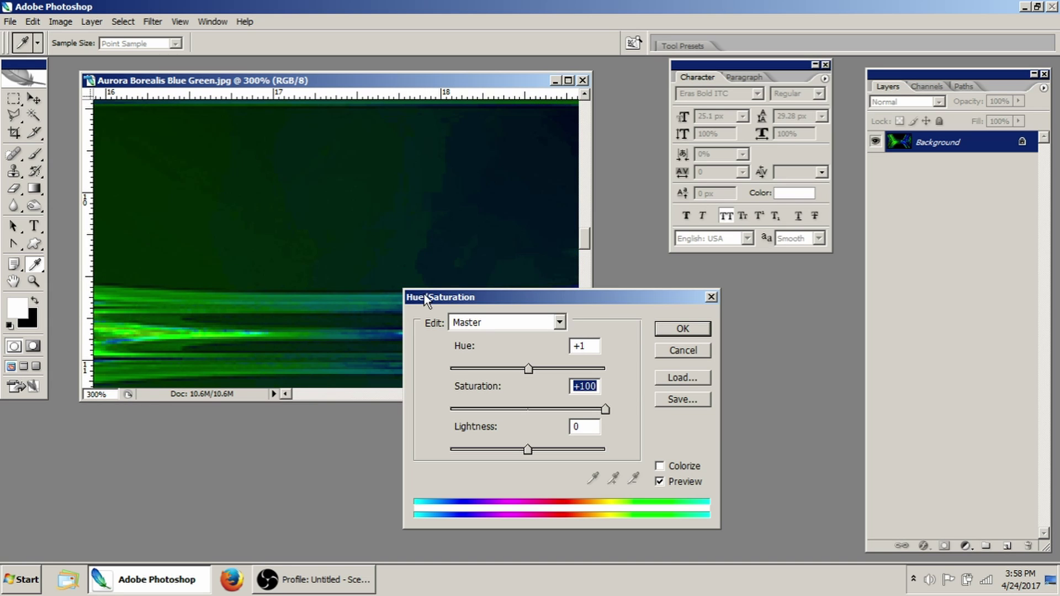
{"action": "left_click_drag", "start_coordinate": [589, 296], "coordinate": [738, 290]}
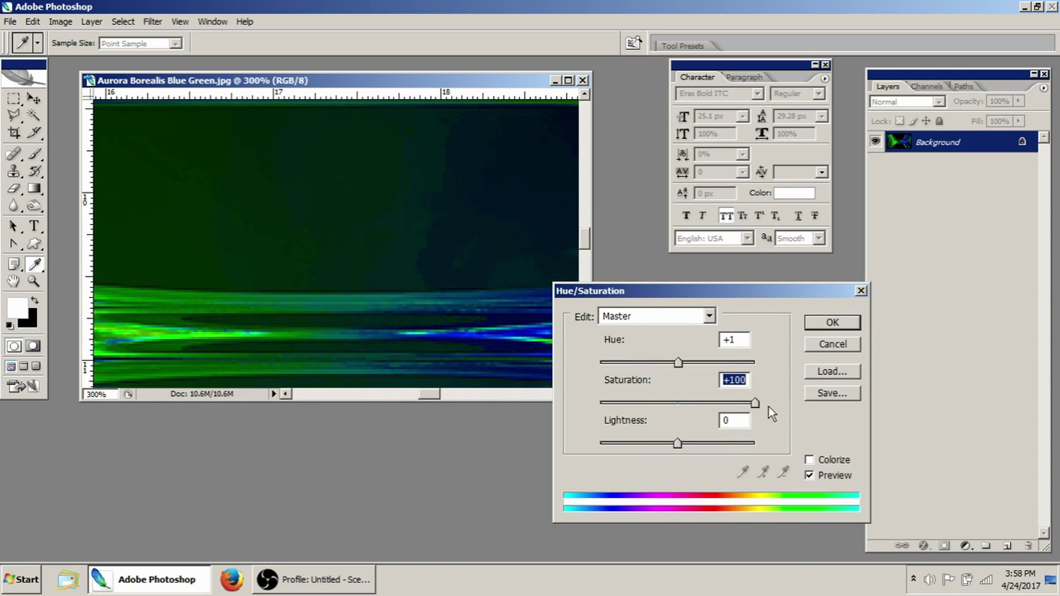
{"action": "left_click_drag", "start_coordinate": [754, 405], "coordinate": [679, 409]}
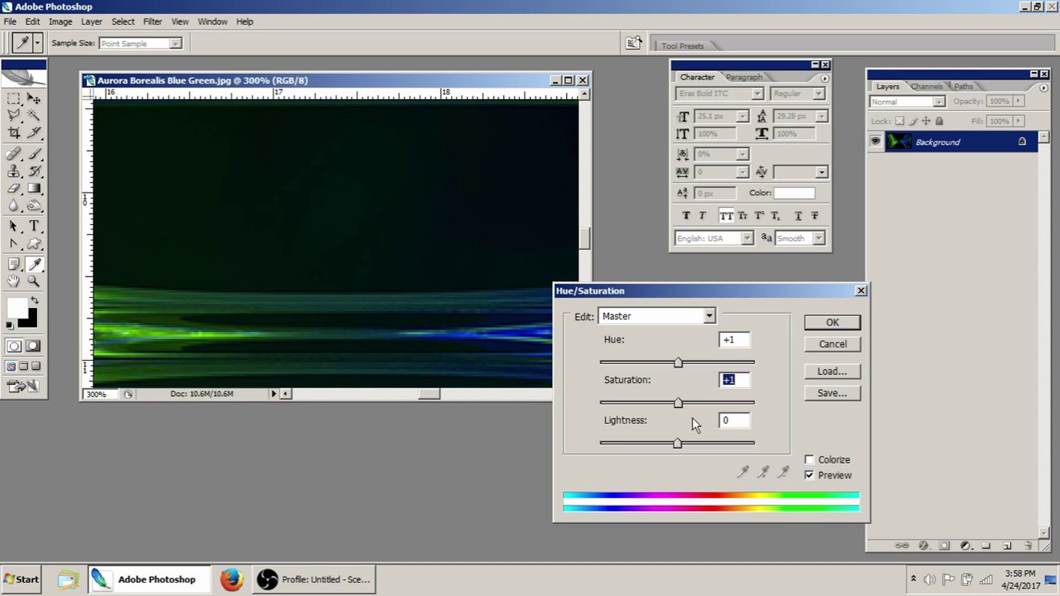
{"action": "type", "text": "0"}
{"action": "key", "text": "ctrl+minus"}
{"action": "key", "text": "ctrl+minus"}
{"action": "key", "text": "ctrl+minus"}
{"action": "key", "text": "ctrl+minus"}
{"action": "key", "text": "ctrl+minus"}
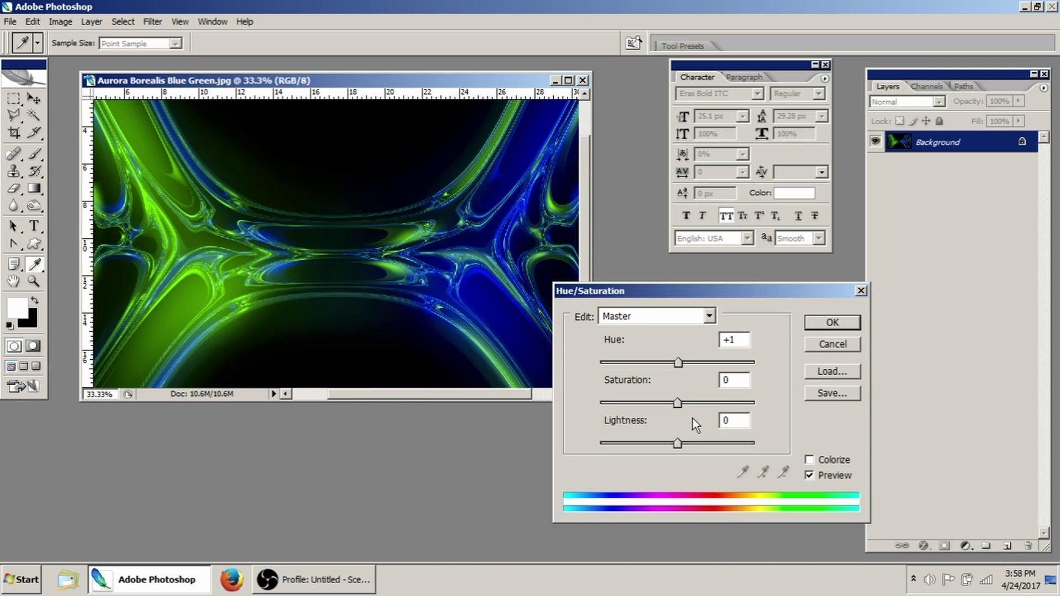
{"action": "key", "text": "ctrl+minus"}
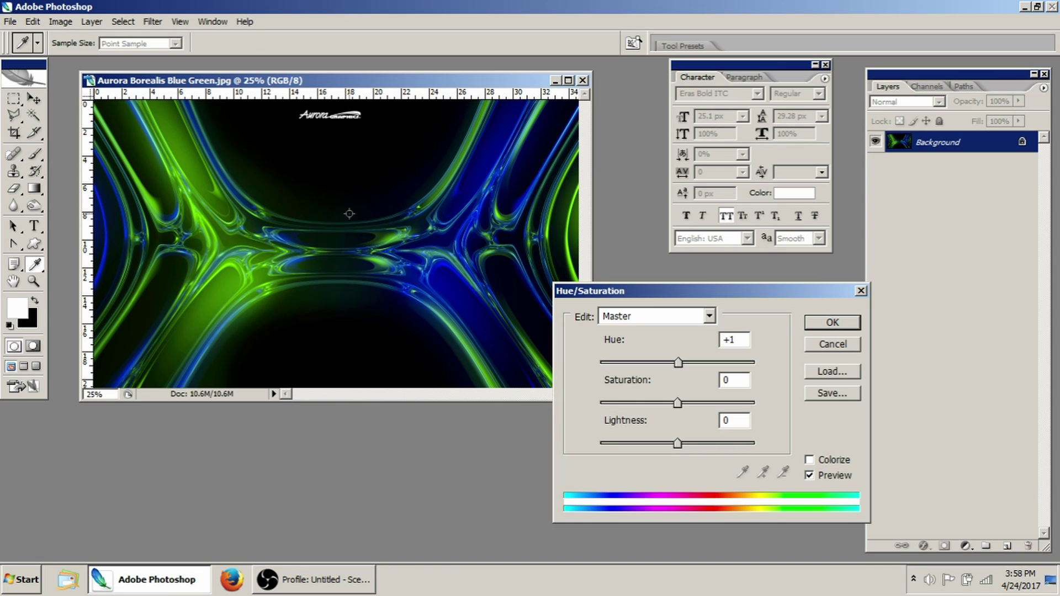
{"action": "left_click", "coordinate": [848, 324]}
{"action": "key", "text": "v"}
{"action": "key", "text": "Tab"}
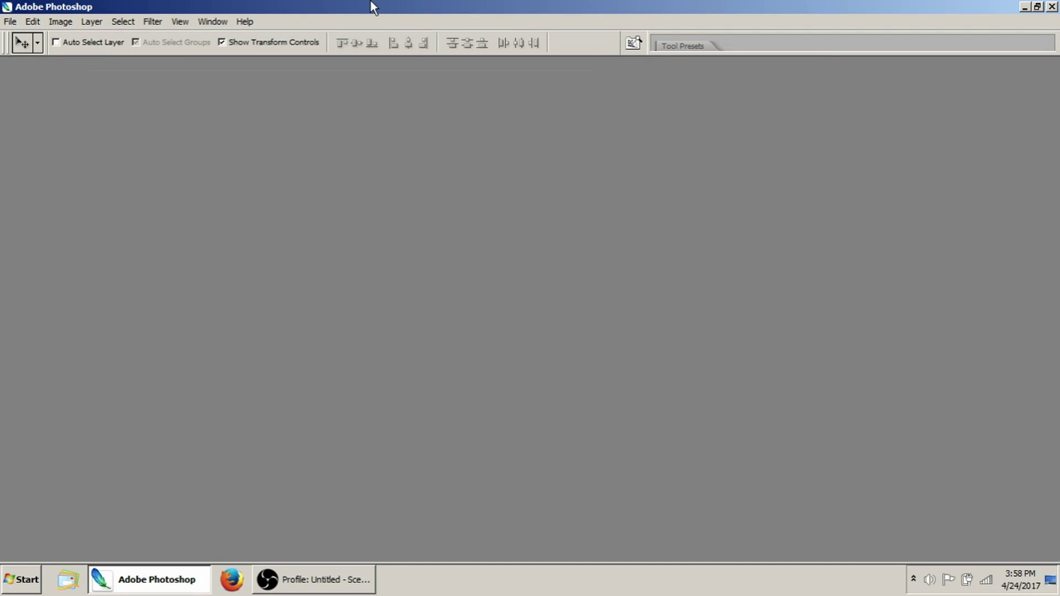
Step: With Ctrl+U, set Lightness 0 and Saturation -100 to turn the aurora grey, then apply it
{"action": "key", "text": "Tab"}
{"action": "key", "text": "i"}
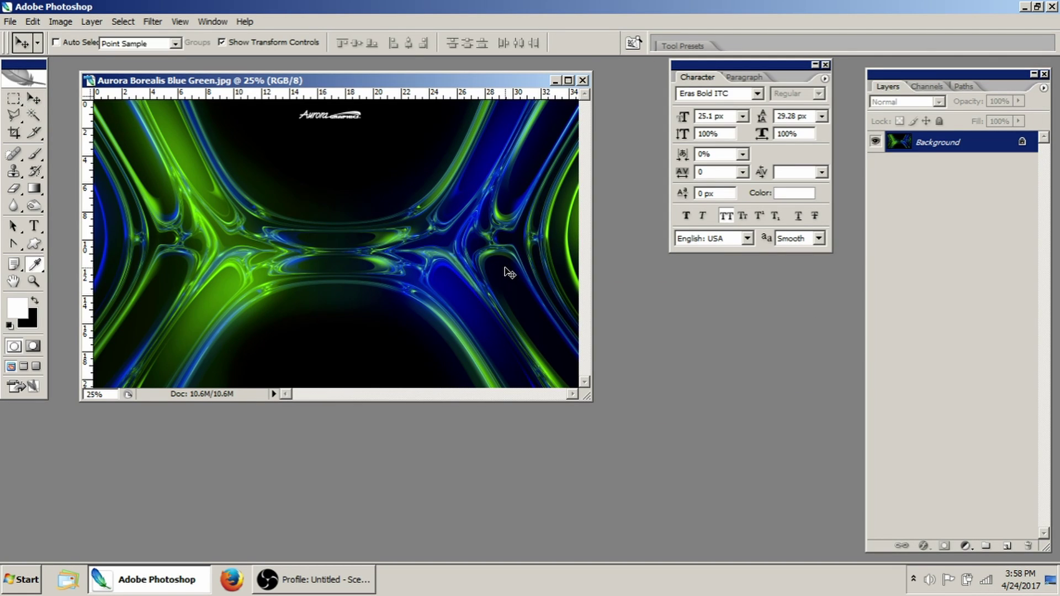
{"action": "key", "text": "ctrl+u"}
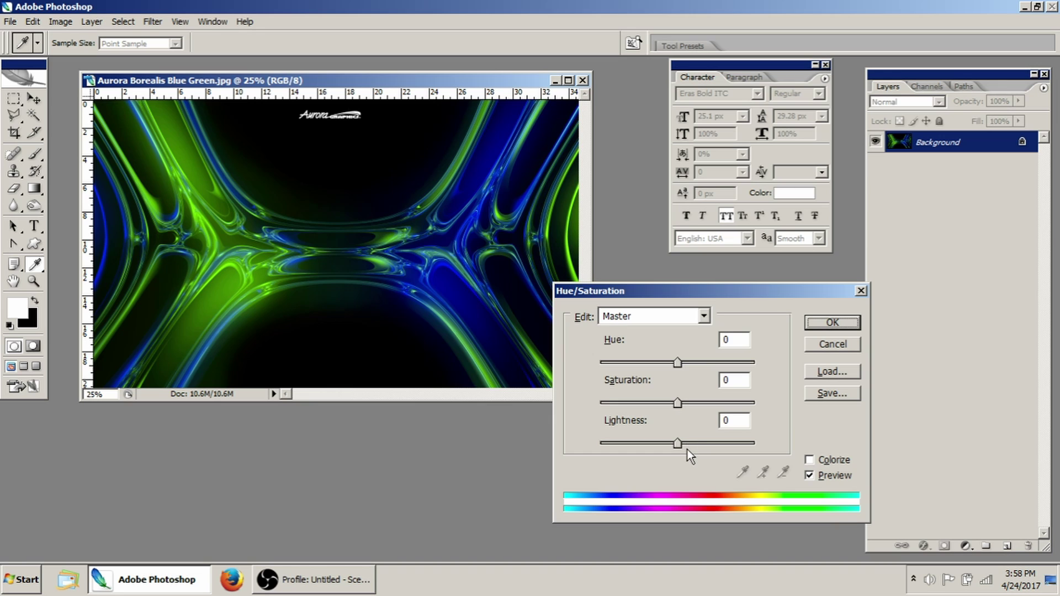
{"action": "left_click_drag", "start_coordinate": [678, 444], "coordinate": [678, 442]}
{"action": "type", "text": "0"}
{"action": "left_click_drag", "start_coordinate": [678, 403], "coordinate": [562, 403]}
{"action": "left_click", "coordinate": [817, 324]}
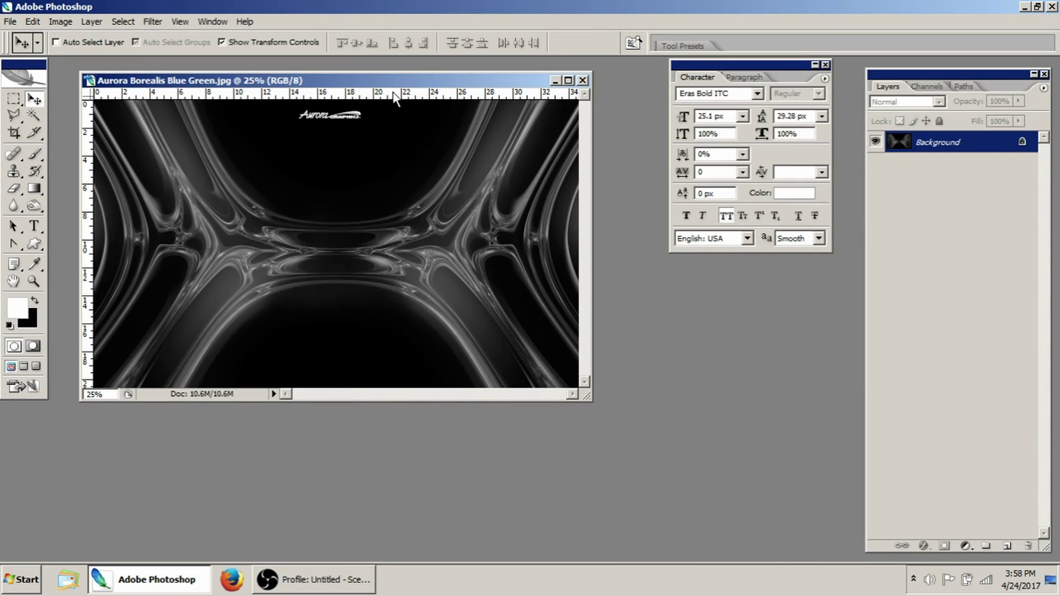
{"action": "key", "text": "Tab"}
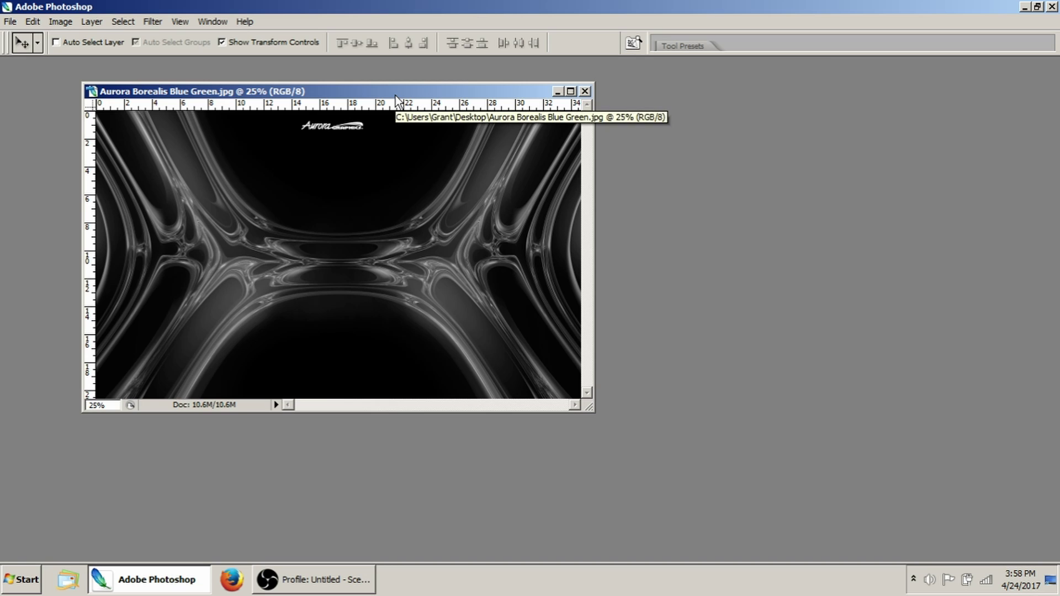
{"action": "key", "text": "Tab"}
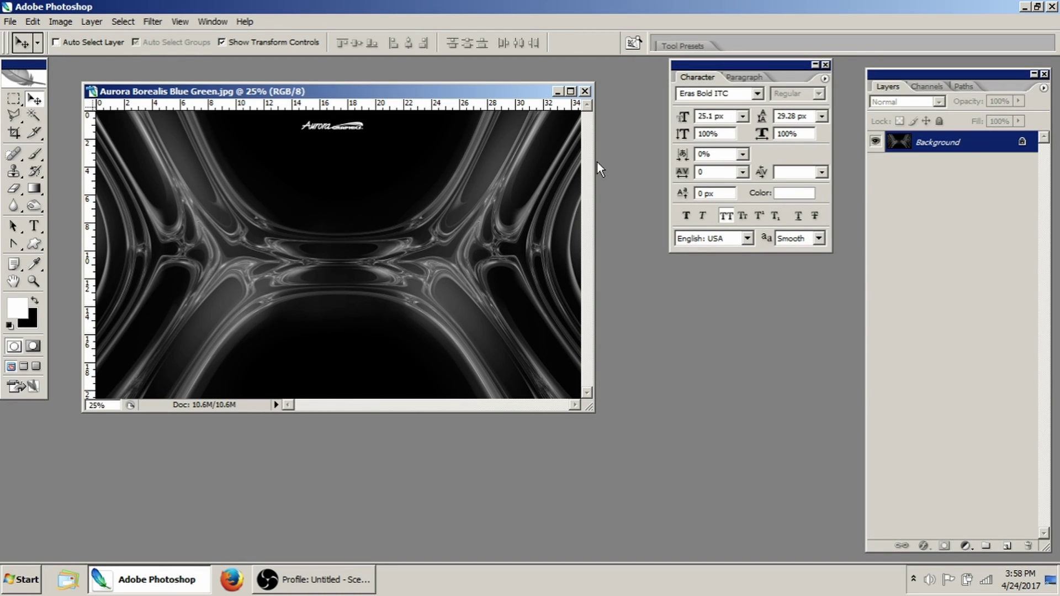
{"action": "left_click", "coordinate": [61, 21]}
{"action": "mouse_move", "coordinate": [72, 57]}
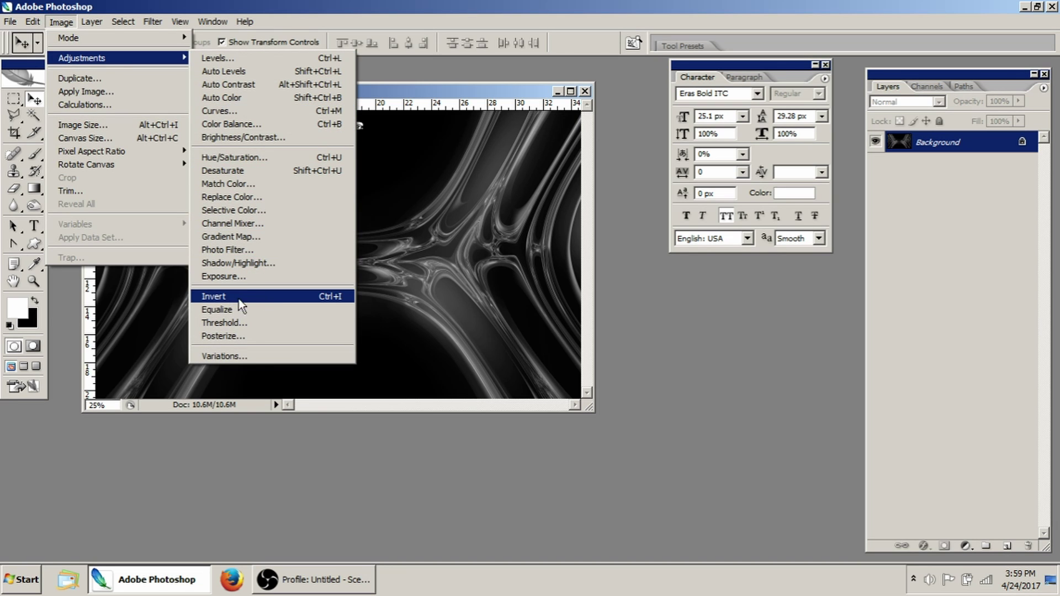
Step: Invert the greyscale aurora into dark grey curves on white and move the window lower
{"action": "left_click", "coordinate": [265, 298]}
{"action": "key", "text": "Tab"}
{"action": "left_click_drag", "start_coordinate": [441, 91], "coordinate": [458, 117]}
{"action": "key", "text": "Tab"}
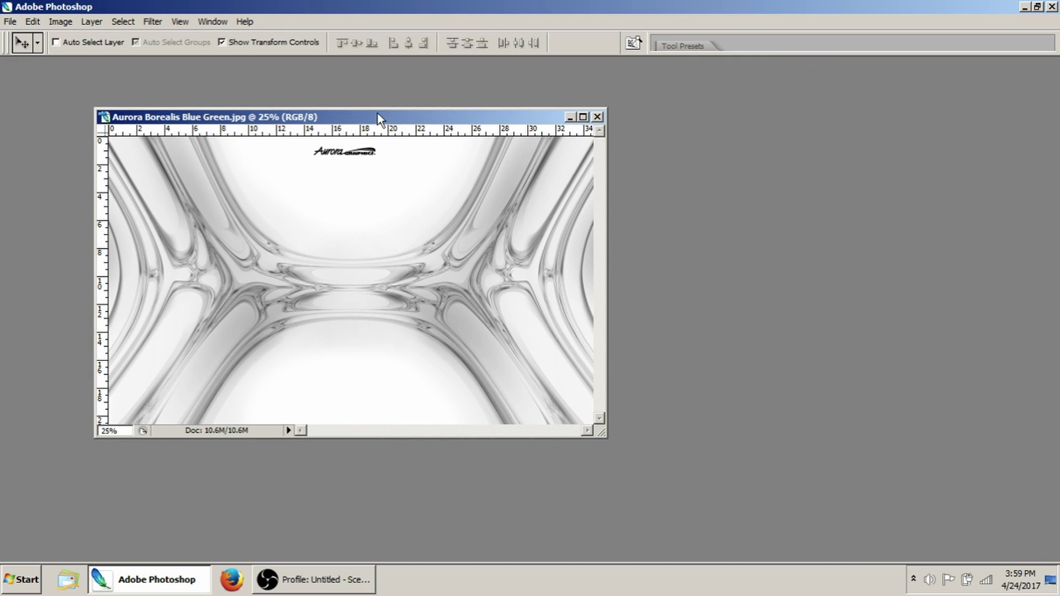
Step: Try Colorize in Hue/Saturation, raising the tint saturation and shifting the hue toward green
{"action": "left_click_drag", "start_coordinate": [378, 114], "coordinate": [348, 102]}
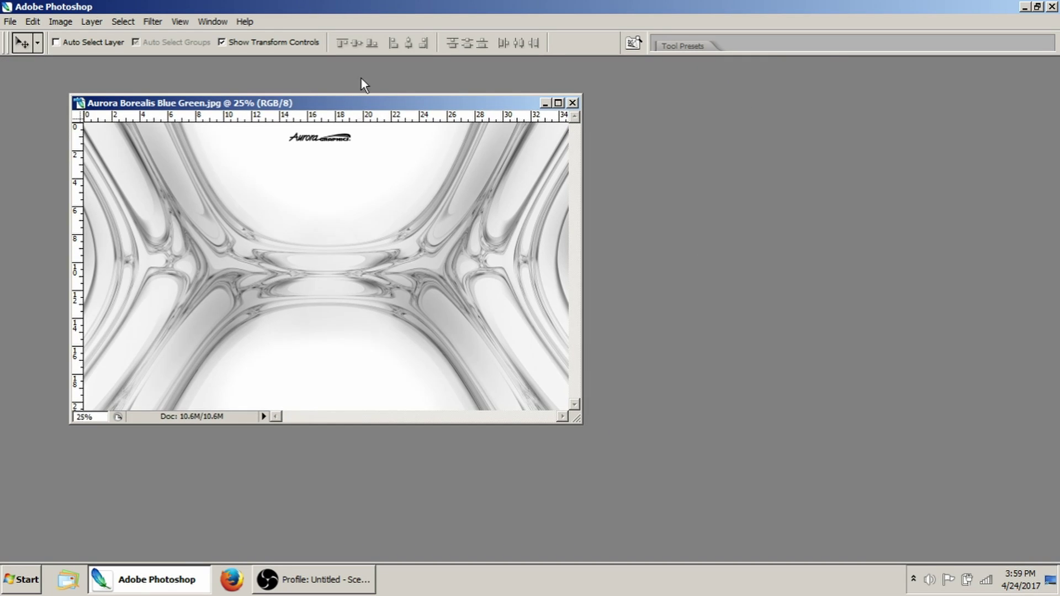
{"action": "left_click", "coordinate": [49, 22]}
{"action": "mouse_move", "coordinate": [77, 57]}
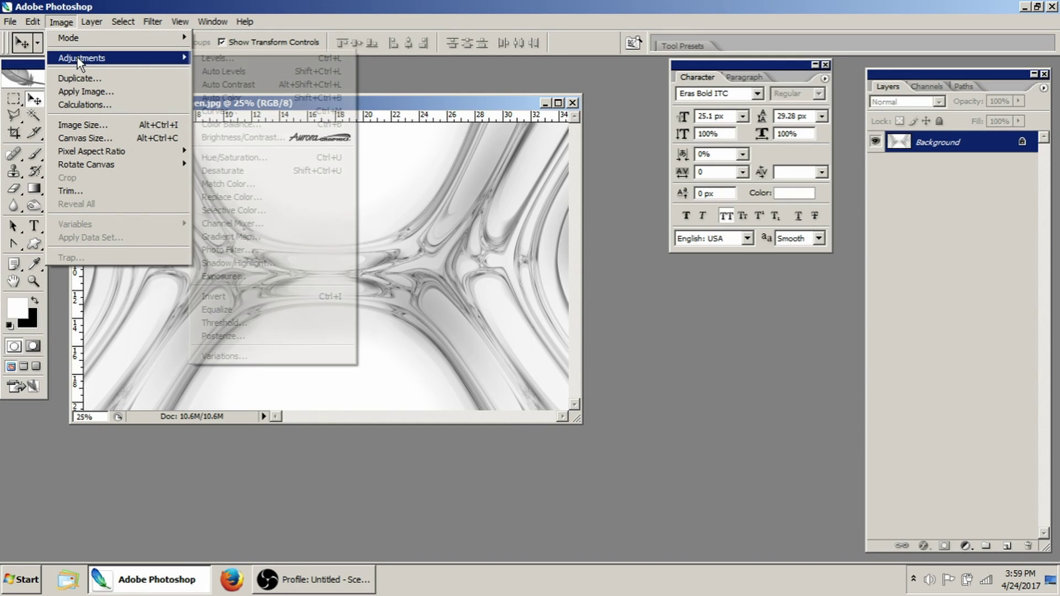
{"action": "left_click", "coordinate": [249, 157]}
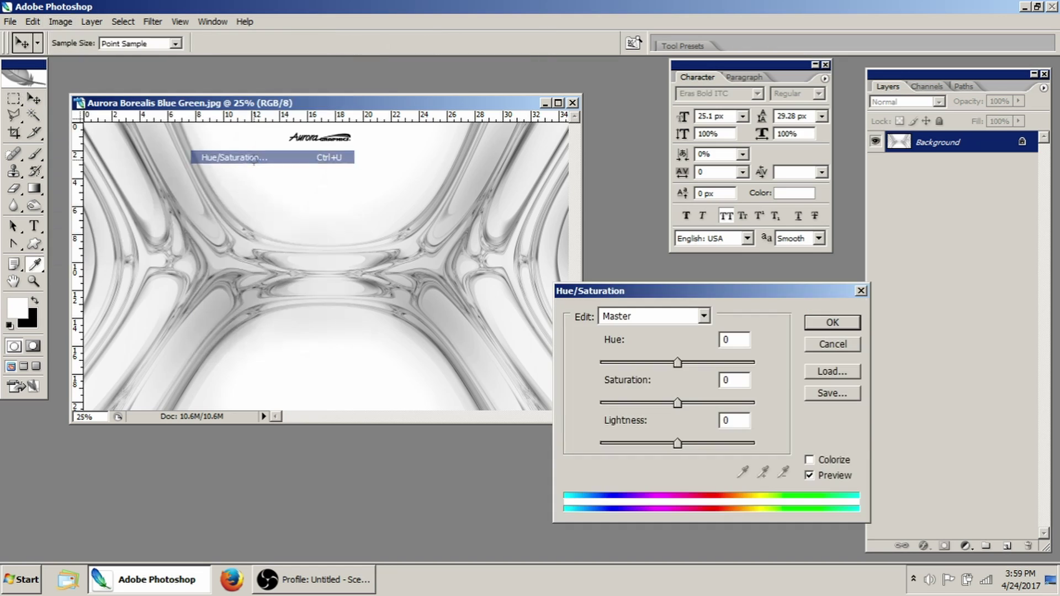
{"action": "left_click", "coordinate": [831, 461]}
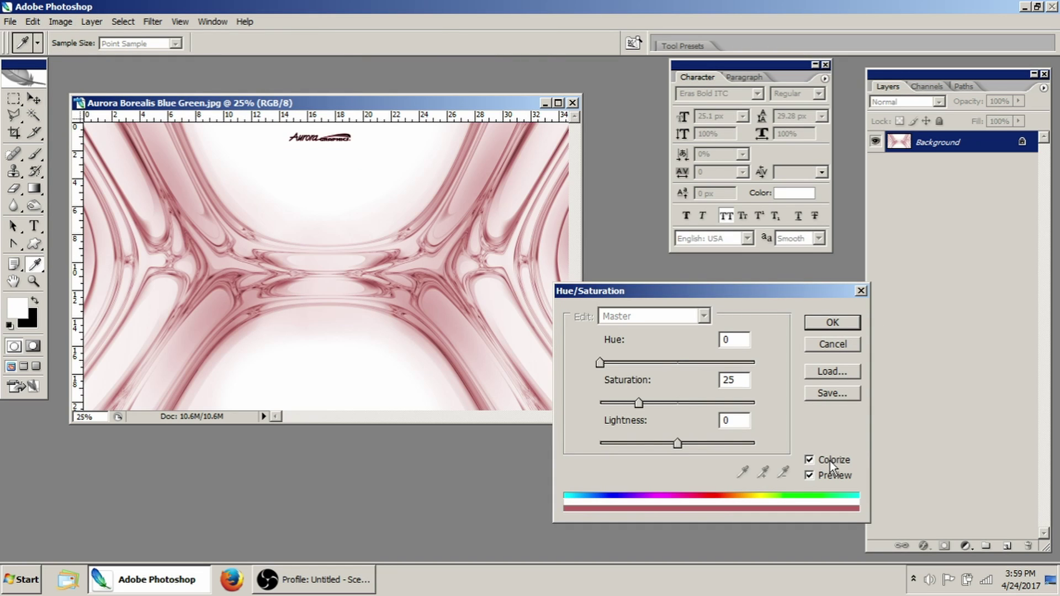
{"action": "left_click_drag", "start_coordinate": [636, 405], "coordinate": [677, 402]}
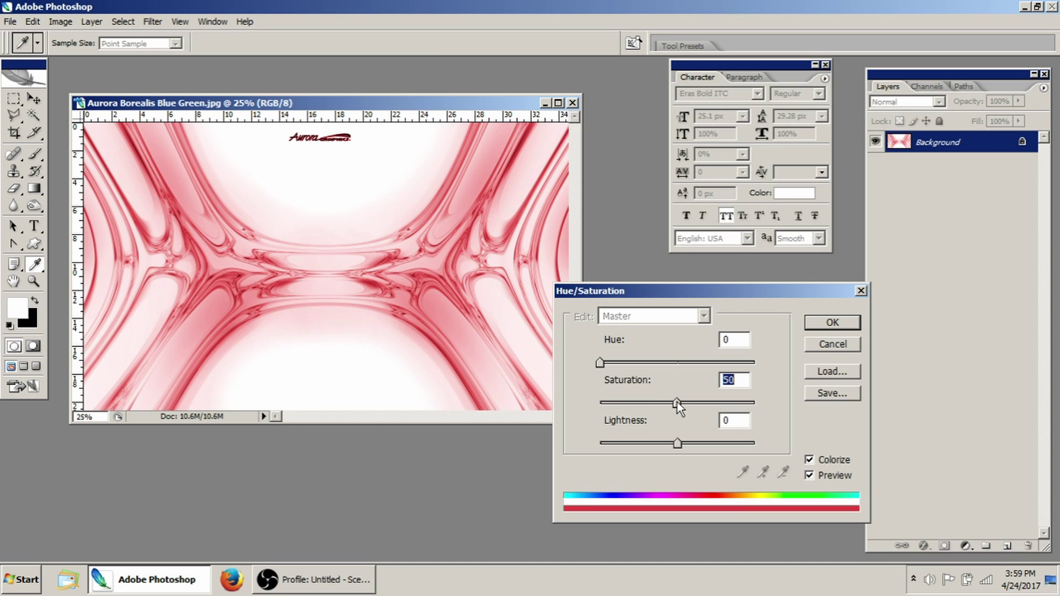
{"action": "left_click_drag", "start_coordinate": [601, 363], "coordinate": [735, 356]}
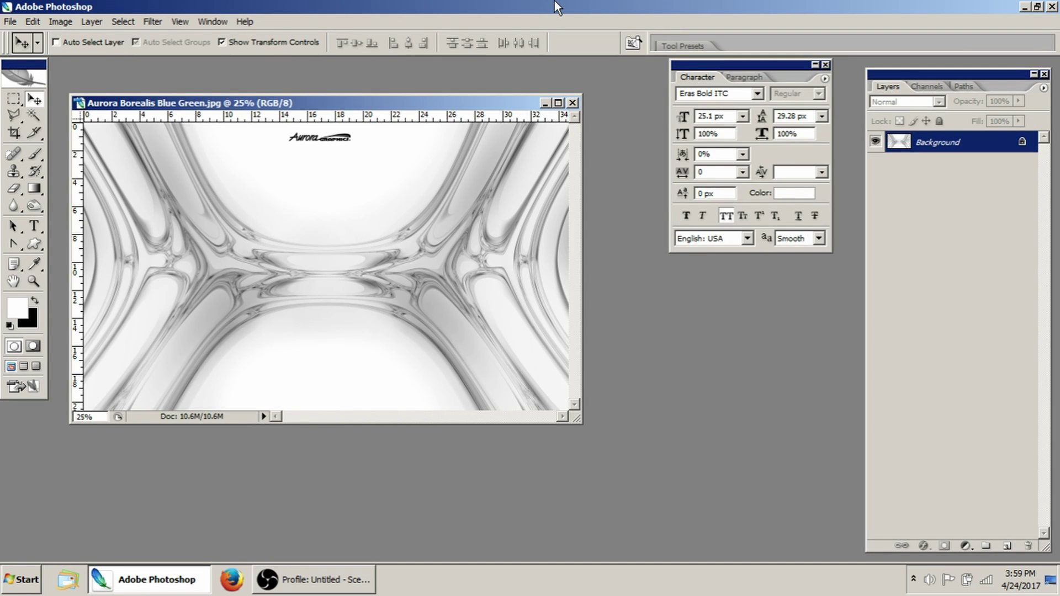
Step: Reopen Hue/Saturation and apply Colorize at Hue 0, Saturation 50 for a soft red tint
{"action": "key", "text": "ctrl+u"}
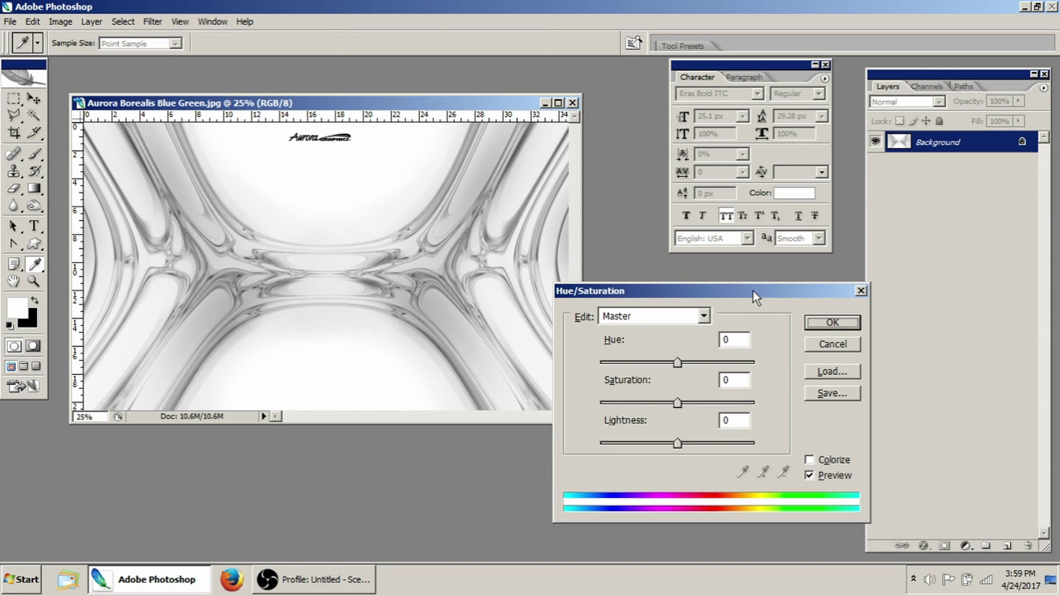
{"action": "left_click_drag", "start_coordinate": [753, 291], "coordinate": [554, 279]}
{"action": "left_click", "coordinate": [631, 449]}
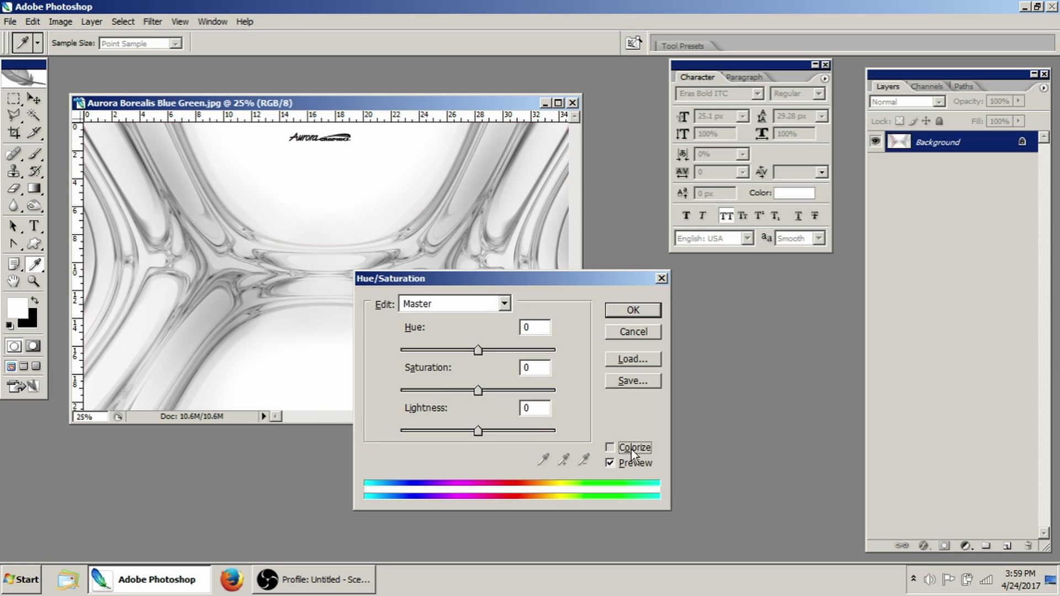
{"action": "left_click", "coordinate": [479, 389]}
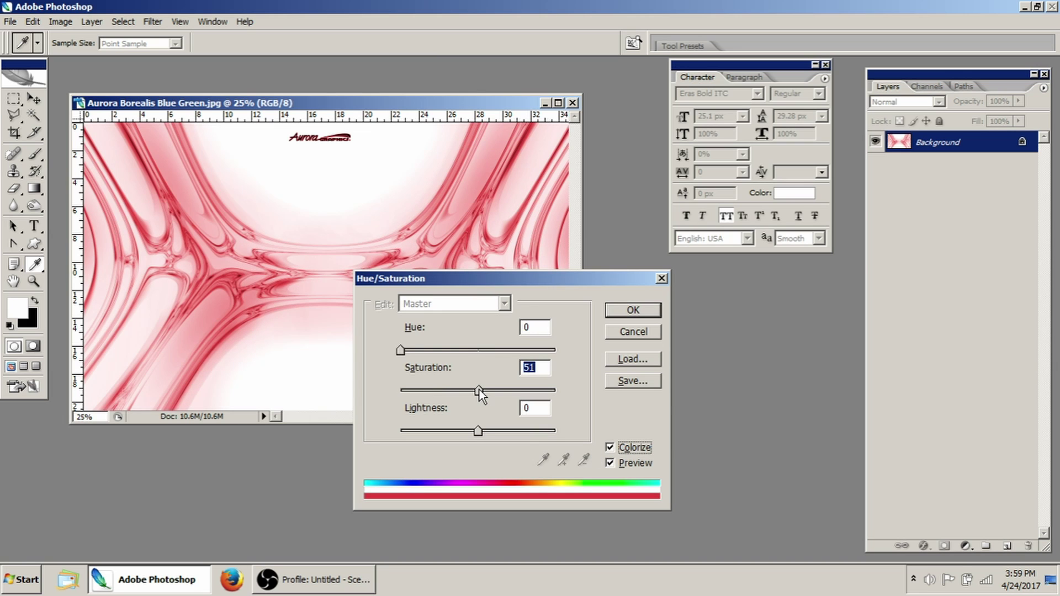
{"action": "left_click_drag", "start_coordinate": [480, 389], "coordinate": [478, 389]}
{"action": "left_click_drag", "start_coordinate": [489, 391], "coordinate": [561, 385]}
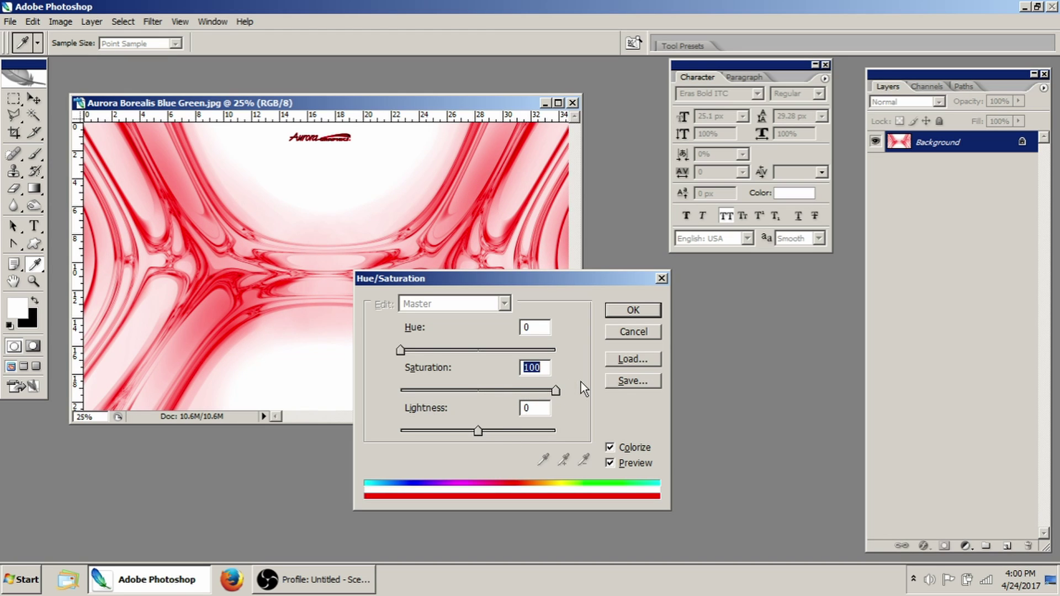
{"action": "left_click_drag", "start_coordinate": [556, 390], "coordinate": [478, 393]}
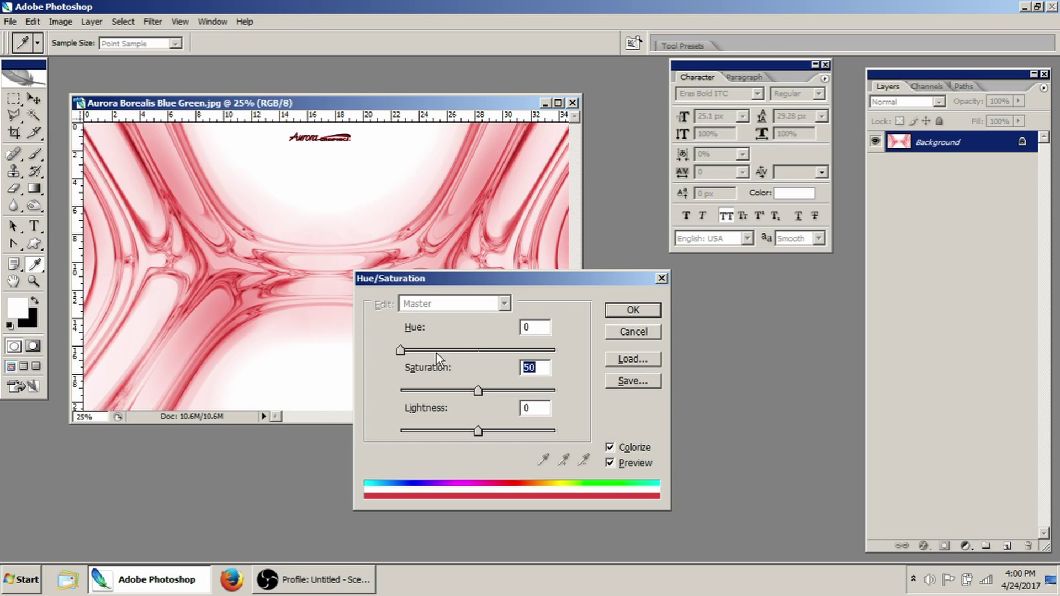
{"action": "left_click", "coordinate": [633, 310]}
{"action": "key", "text": "v"}
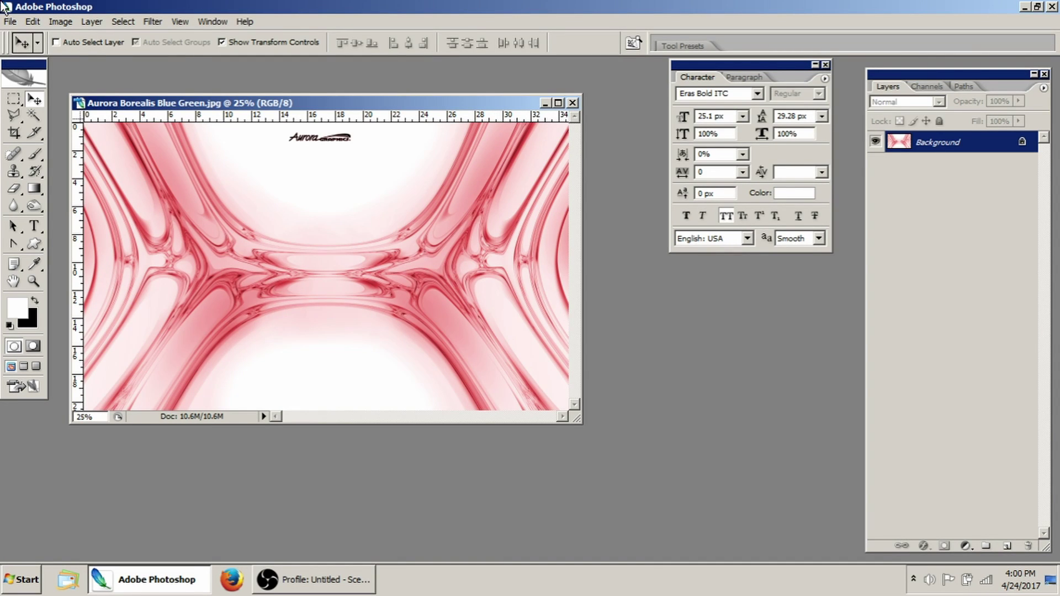
Step: Invert the red image to aqua curves on black and enlarge the document window
{"action": "left_click", "coordinate": [72, 21]}
{"action": "mouse_move", "coordinate": [74, 61]}
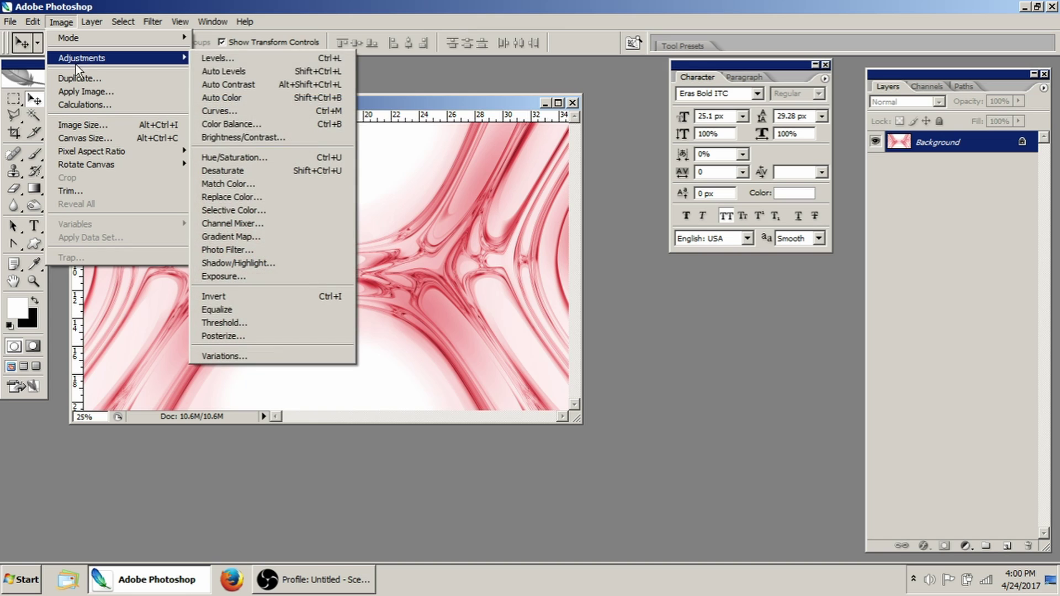
{"action": "left_click", "coordinate": [277, 299]}
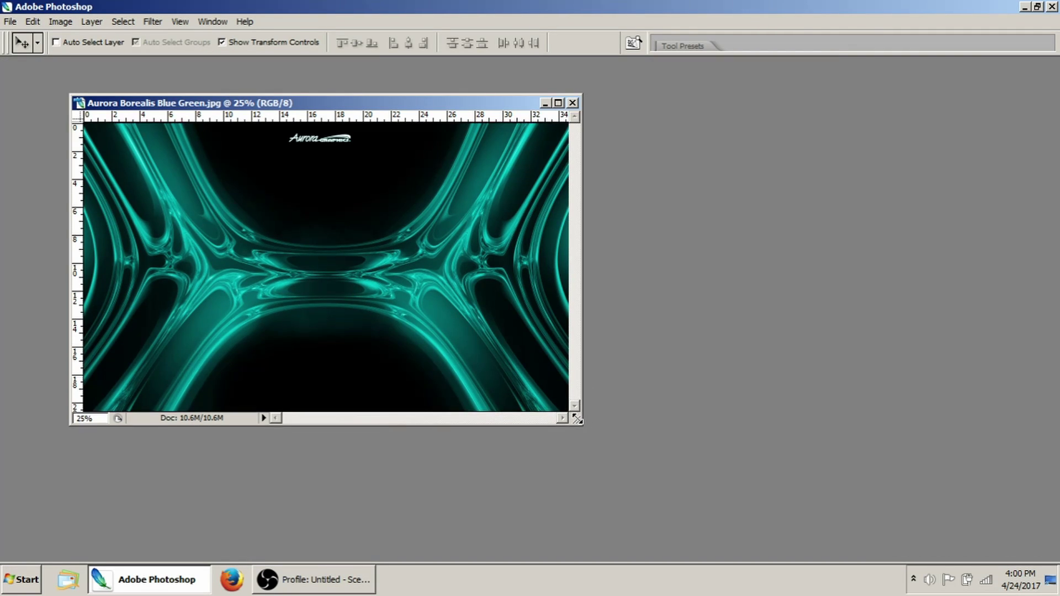
{"action": "left_click_drag", "start_coordinate": [581, 417], "coordinate": [657, 495]}
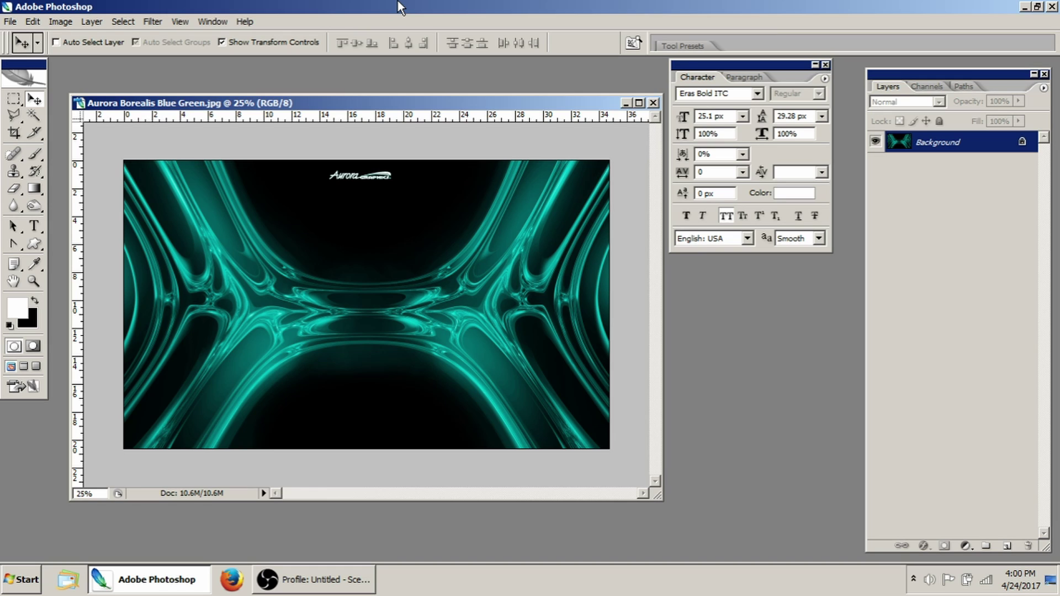
{"action": "left_click", "coordinate": [34, 154]}
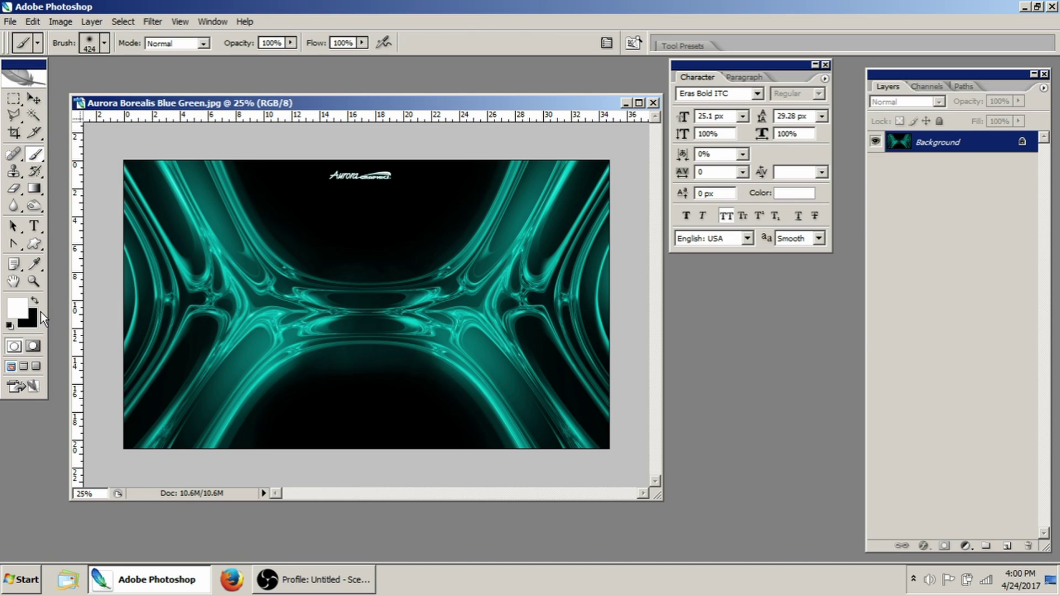
{"action": "left_click", "coordinate": [16, 306]}
{"action": "left_click_drag", "start_coordinate": [674, 283], "coordinate": [368, 168]}
{"action": "left_click_drag", "start_coordinate": [327, 227], "coordinate": [348, 205]}
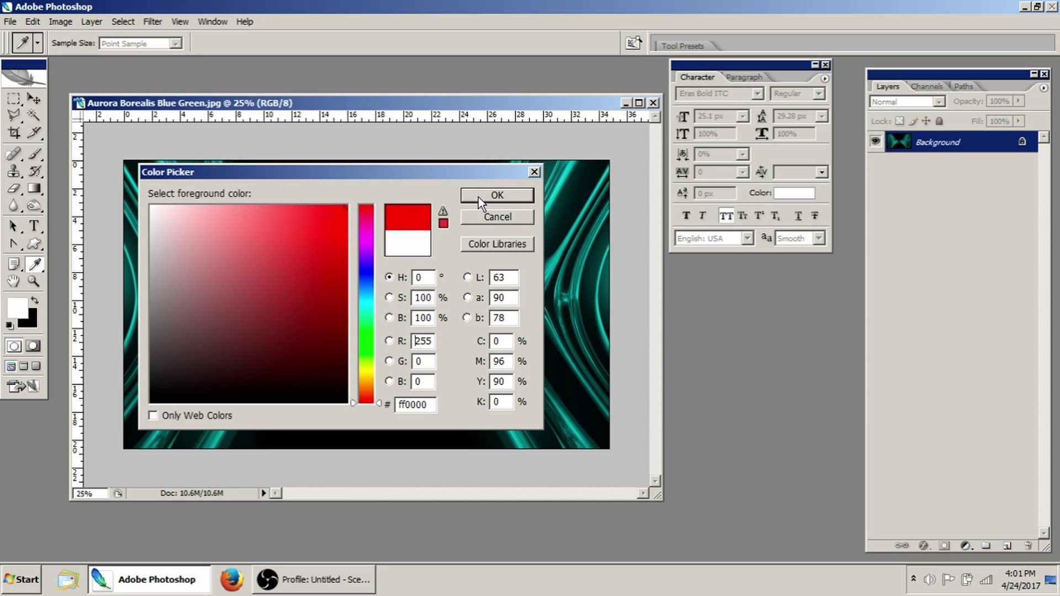
{"action": "left_click", "coordinate": [366, 405]}
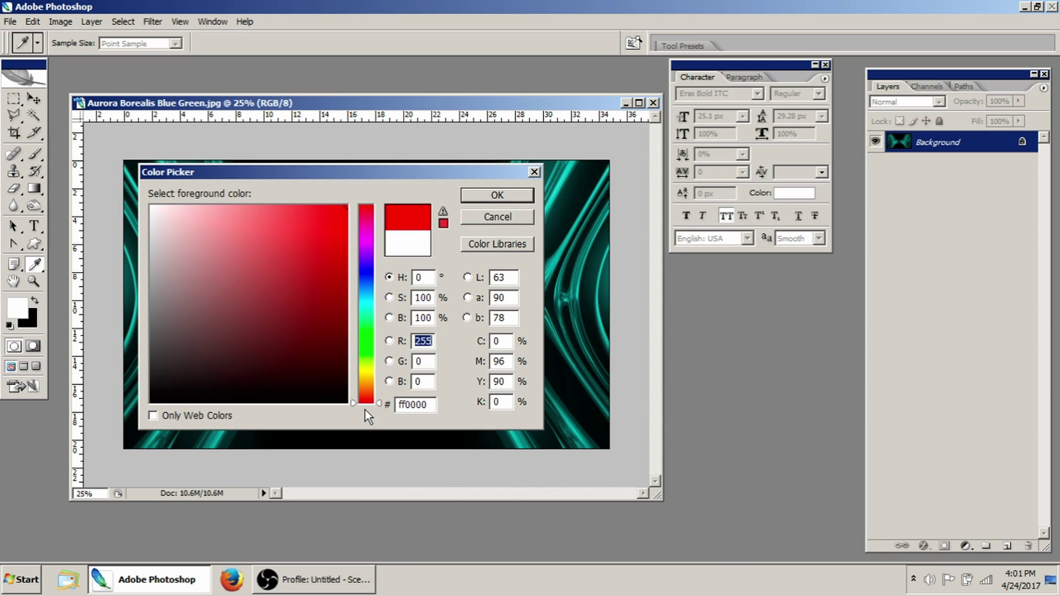
{"action": "left_click", "coordinate": [366, 312]}
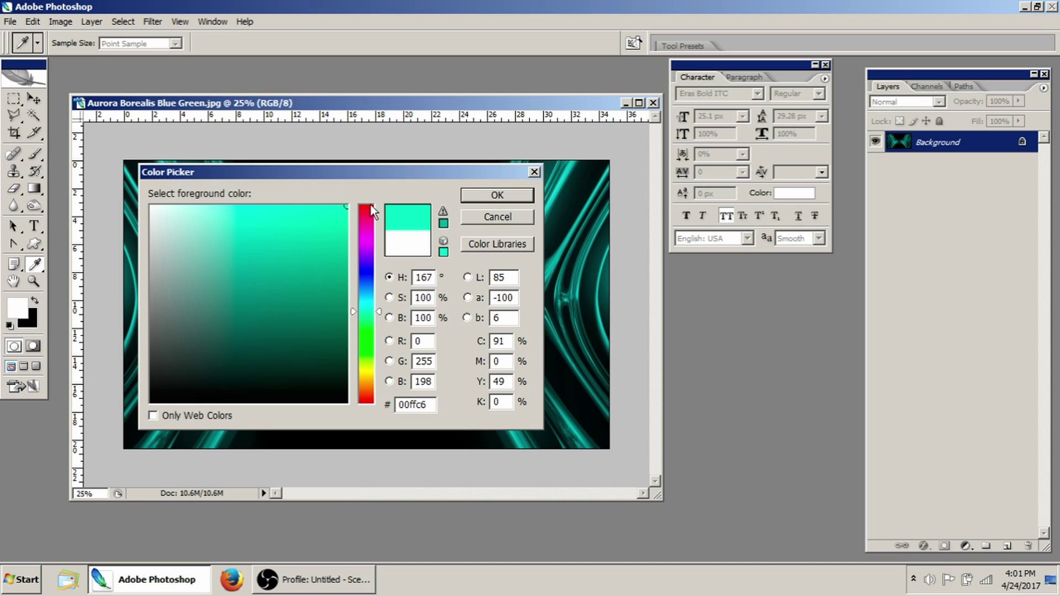
{"action": "left_click", "coordinate": [378, 303]}
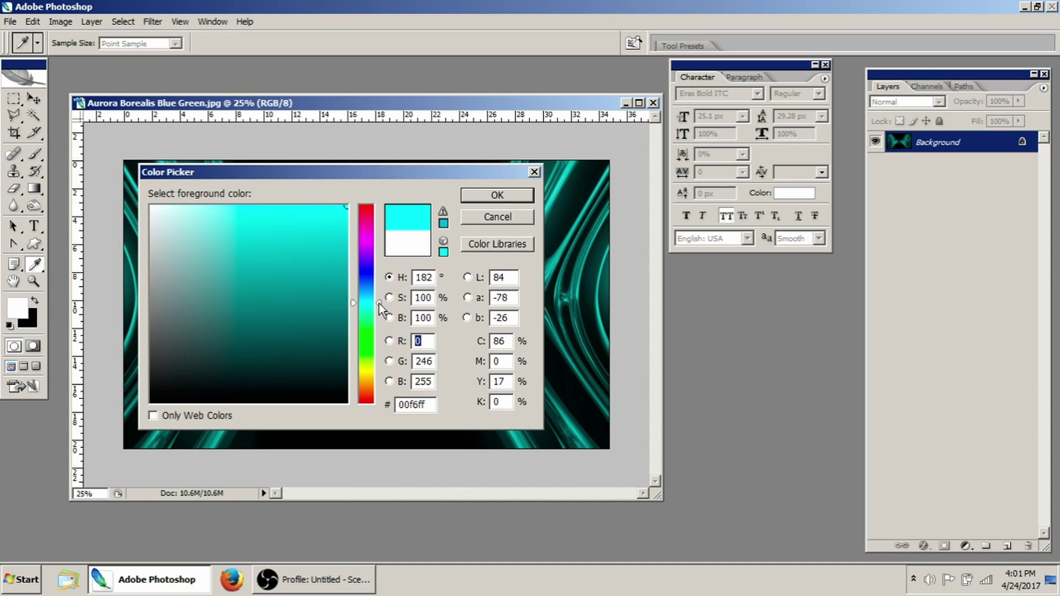
{"action": "left_click_drag", "start_coordinate": [380, 309], "coordinate": [380, 366]}
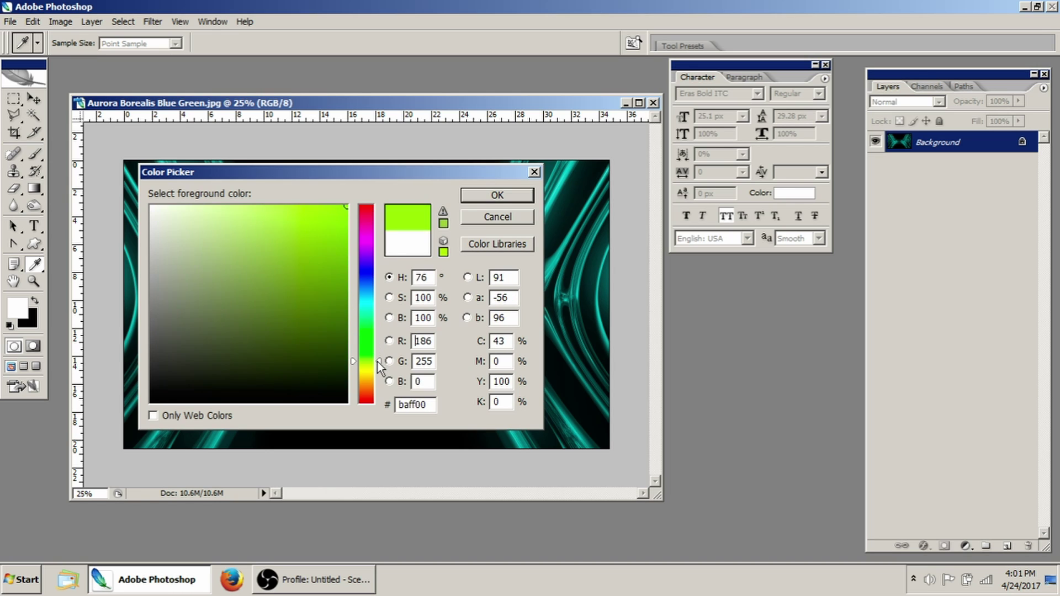
{"action": "left_click_drag", "start_coordinate": [379, 367], "coordinate": [382, 257]}
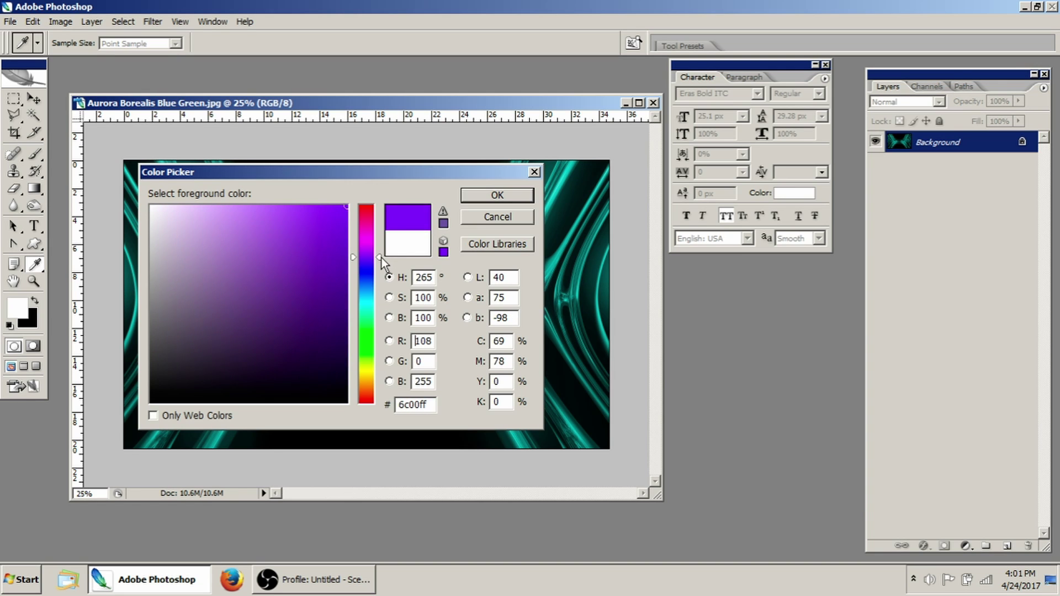
{"action": "left_click", "coordinate": [491, 219]}
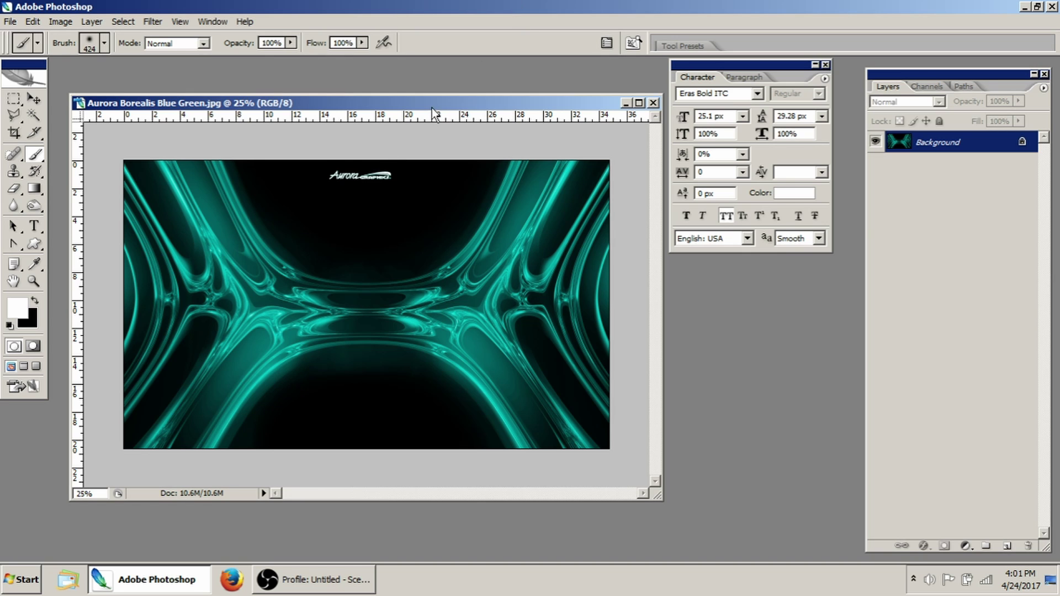
{"action": "left_click_drag", "start_coordinate": [431, 104], "coordinate": [432, 1]}
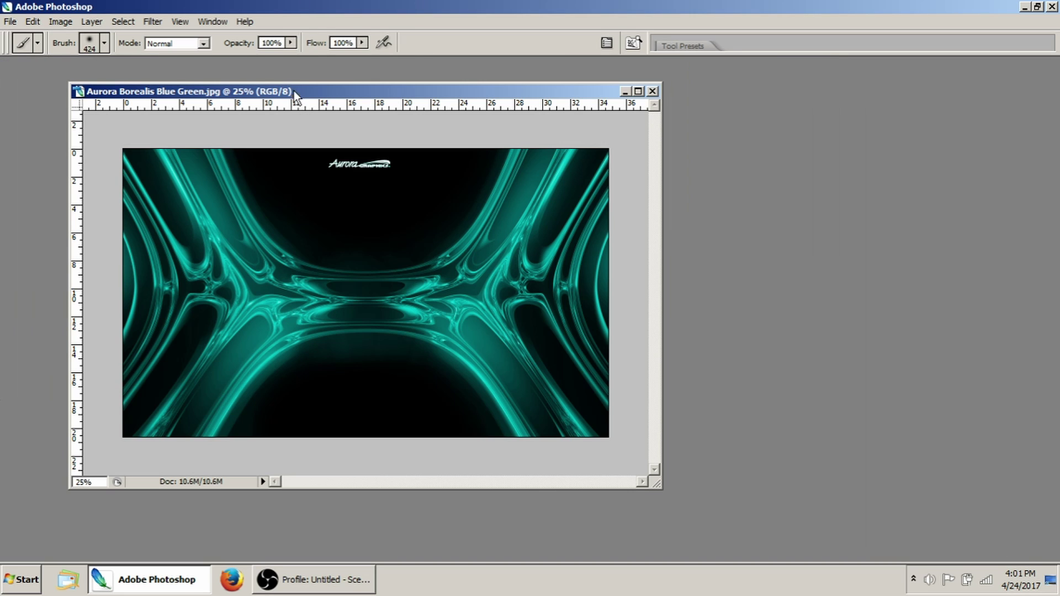
Step: Reposition and enlarge the document window, select the Move tool, and toggle the palettes back
{"action": "left_click_drag", "start_coordinate": [294, 91], "coordinate": [297, 83]}
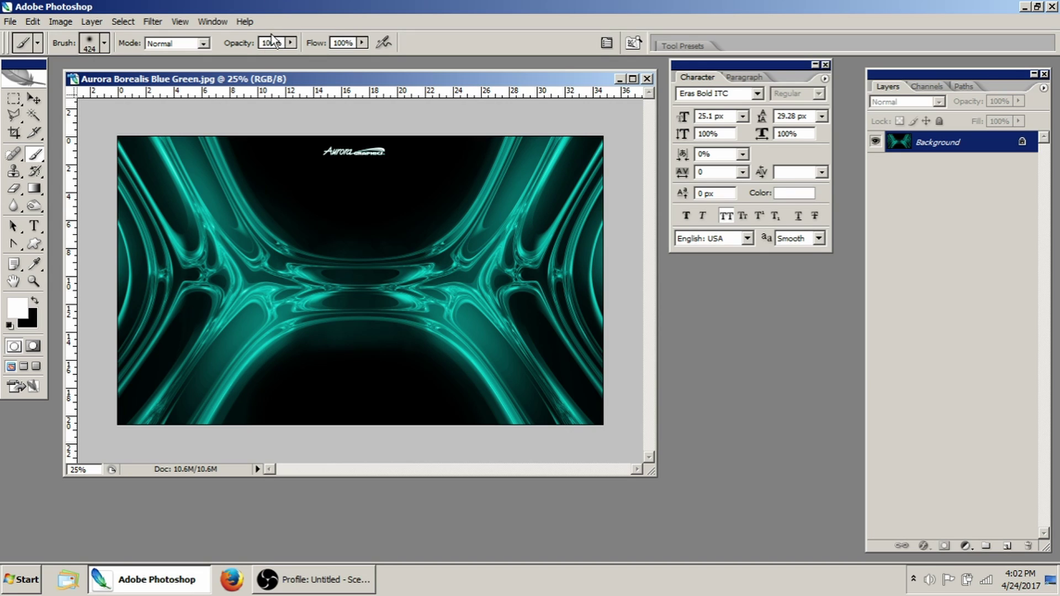
{"action": "left_click_drag", "start_coordinate": [261, 82], "coordinate": [319, 93]}
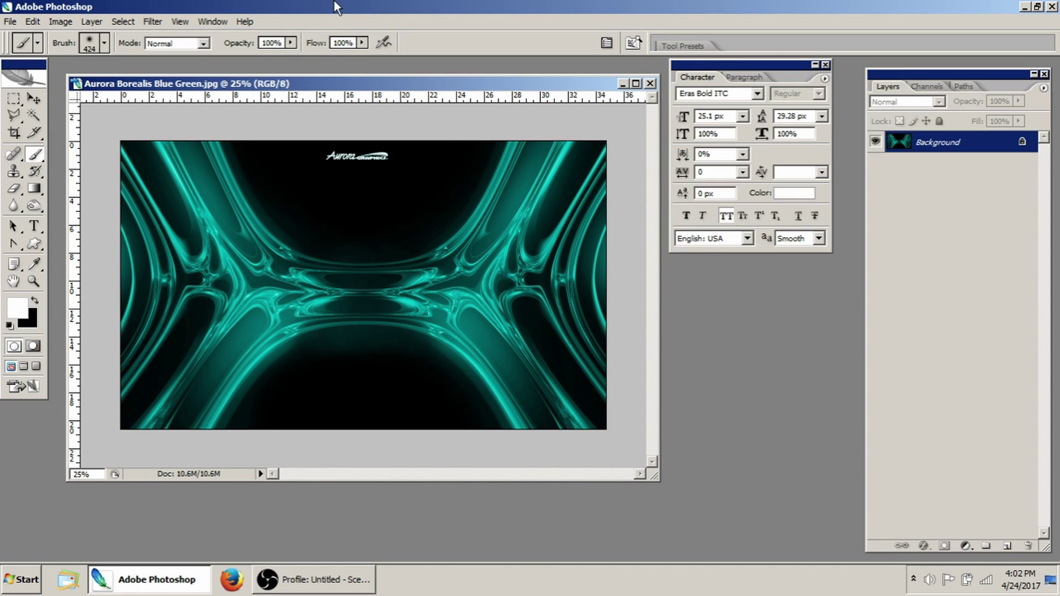
{"action": "left_click", "coordinate": [342, 87]}
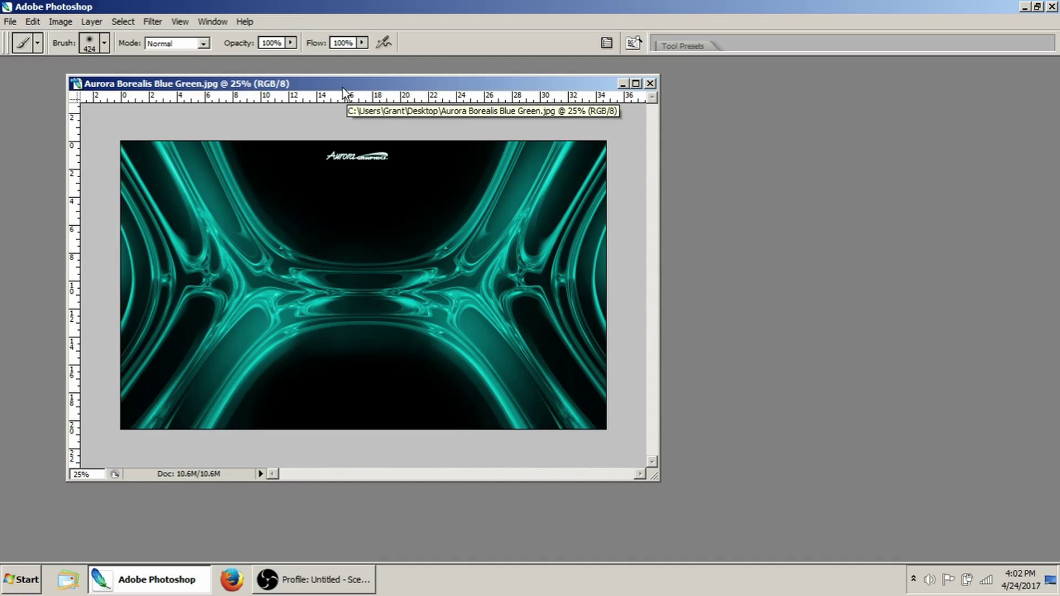
{"action": "left_click_drag", "start_coordinate": [332, 80], "coordinate": [331, 73]}
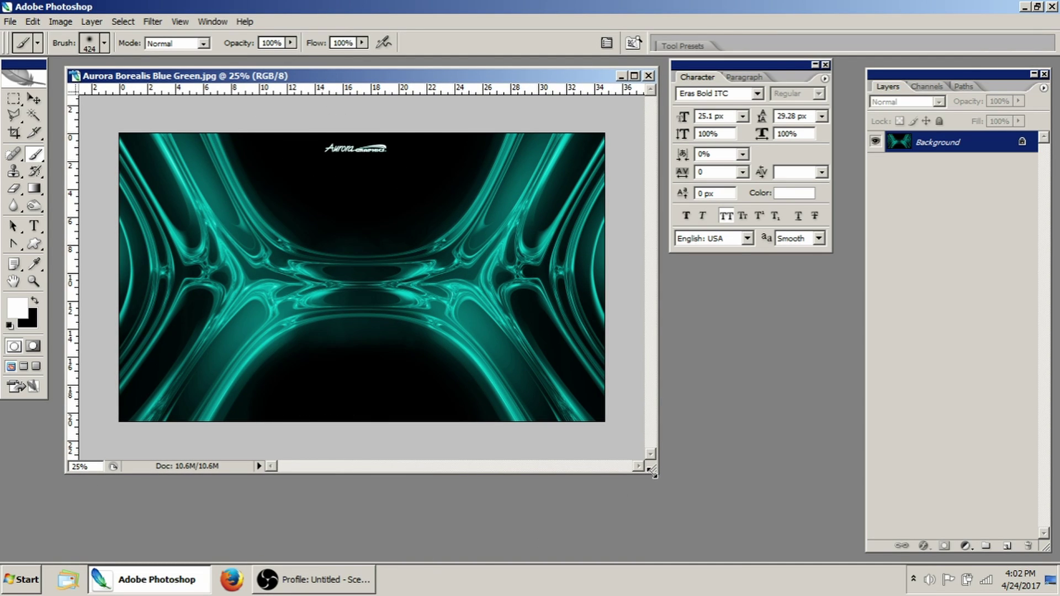
{"action": "left_click_drag", "start_coordinate": [652, 471], "coordinate": [735, 503]}
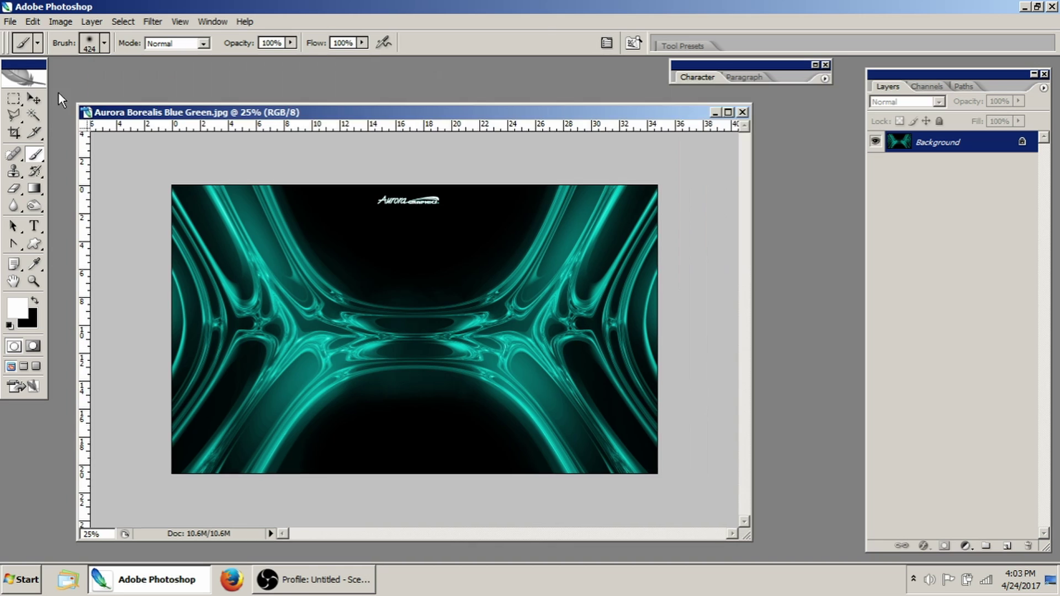
{"action": "left_click", "coordinate": [34, 99]}
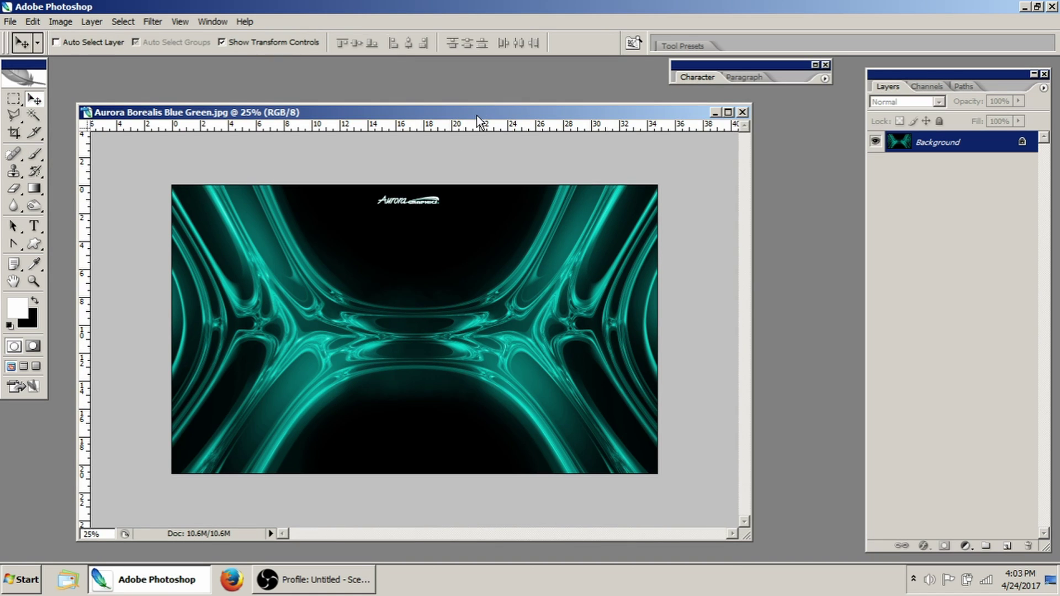
{"action": "left_click_drag", "start_coordinate": [477, 116], "coordinate": [487, 118]}
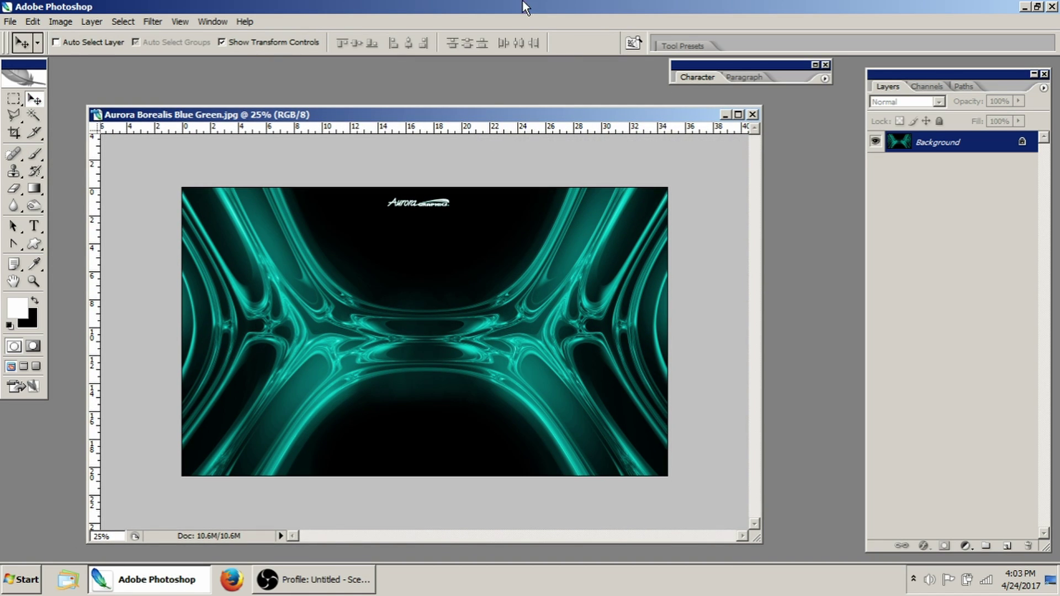
{"action": "key", "text": "Tab"}
{"action": "key", "text": "Tab"}
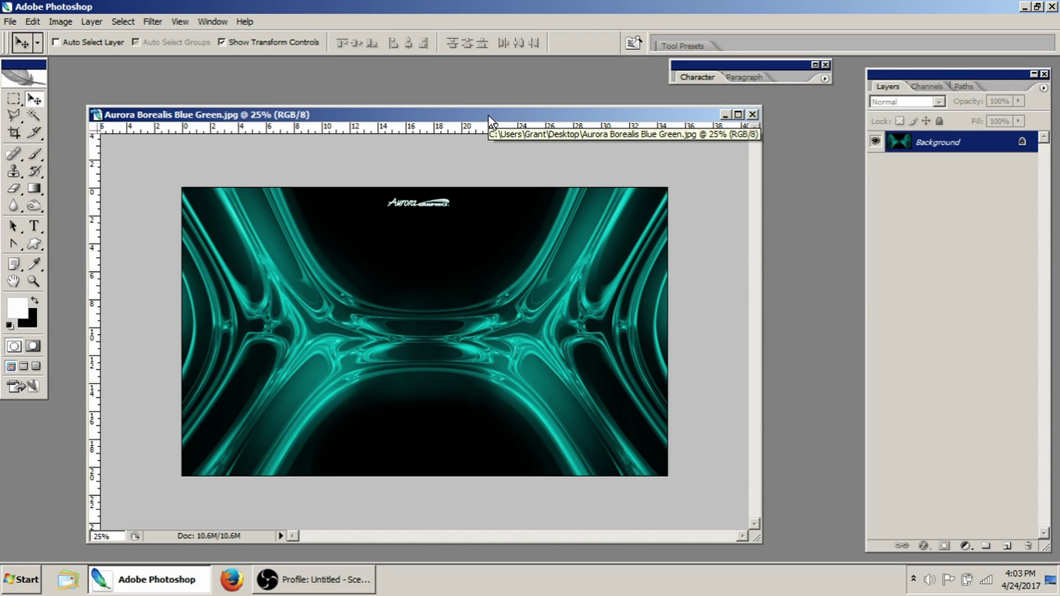